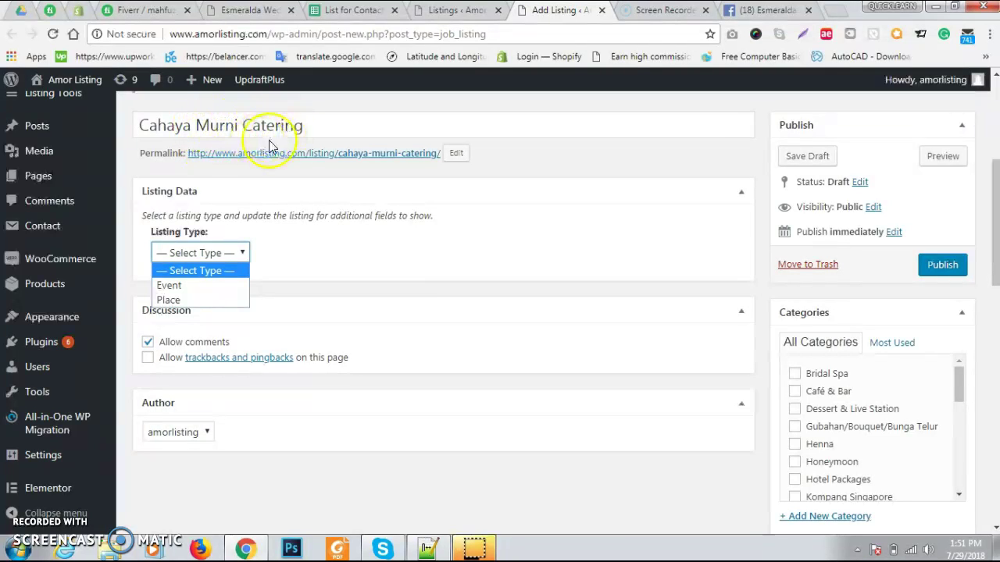
# Step: Set the Cahaya Murni Catering listing's type to Place
pyautogui.click(168, 299)
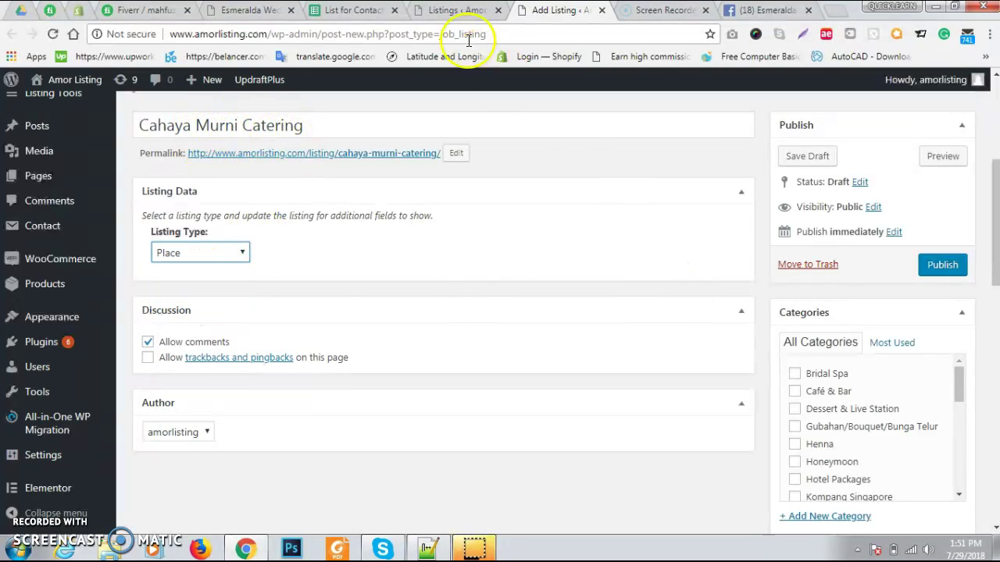
pyautogui.click(454, 10)
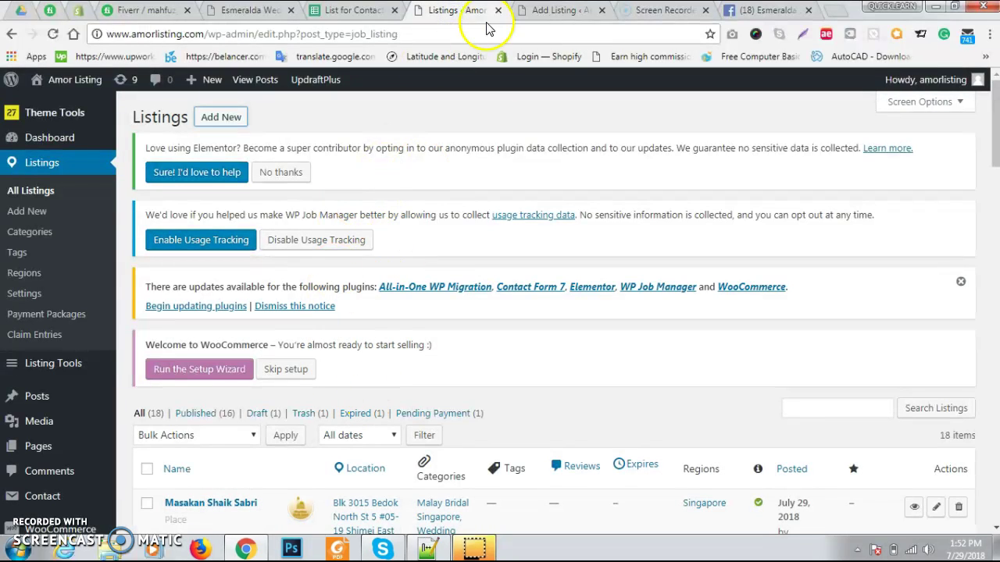
pyautogui.click(546, 11)
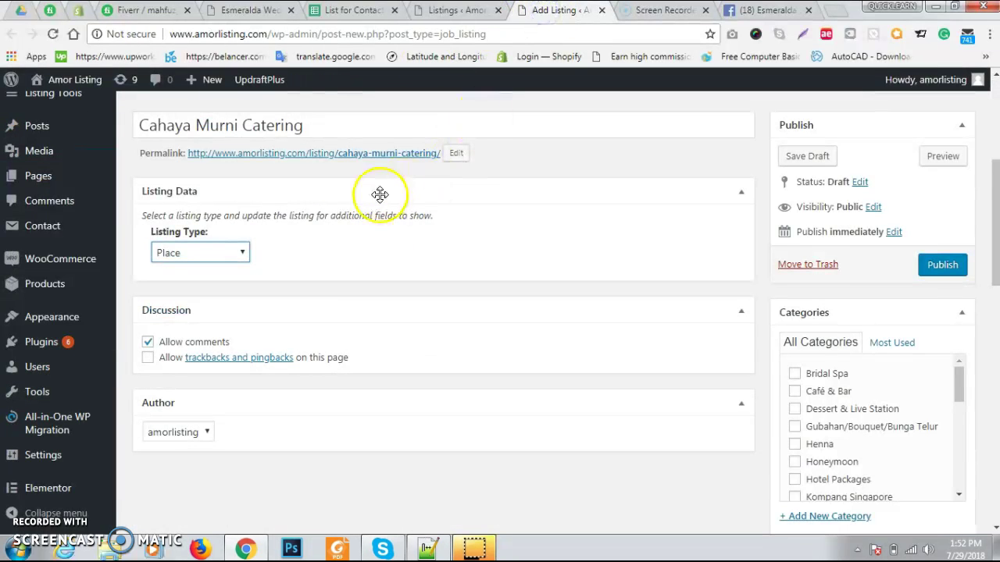
# Step: Assign the listing to the Malay Bridal Singapore and Wedding Catering categories
pyautogui.scroll(-1, 367, 215)
pyautogui.scroll(-1, 424, 234)
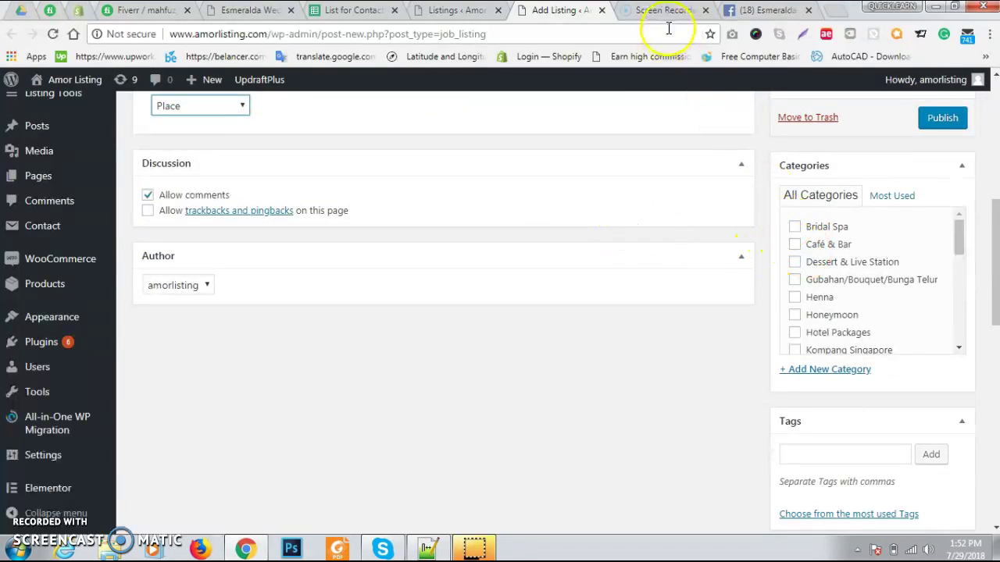
pyautogui.scroll(-5, 830, 305)
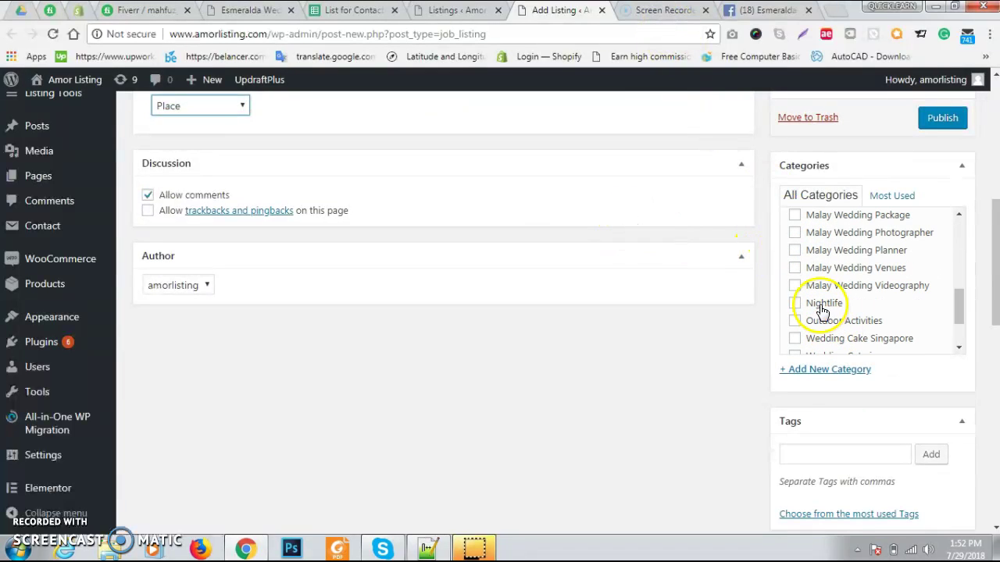
pyautogui.scroll(1, 828, 287)
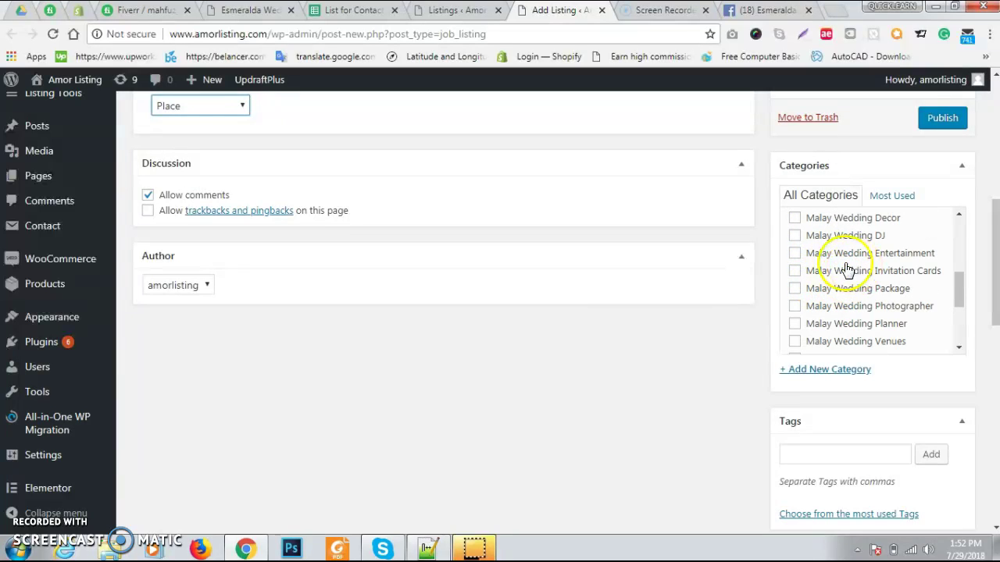
pyautogui.scroll(1, 803, 239)
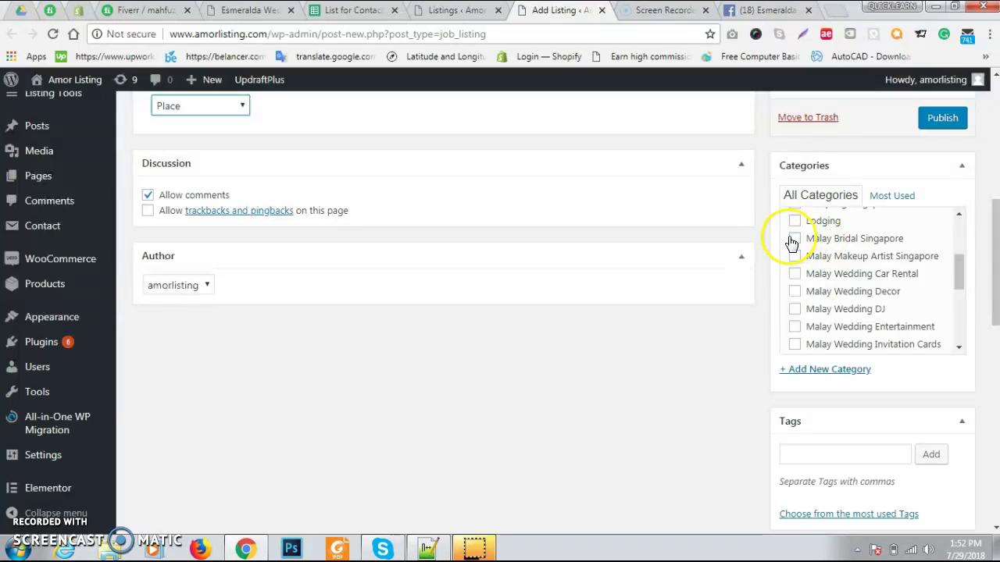
pyautogui.scroll(-3, 809, 274)
pyautogui.click(795, 285)
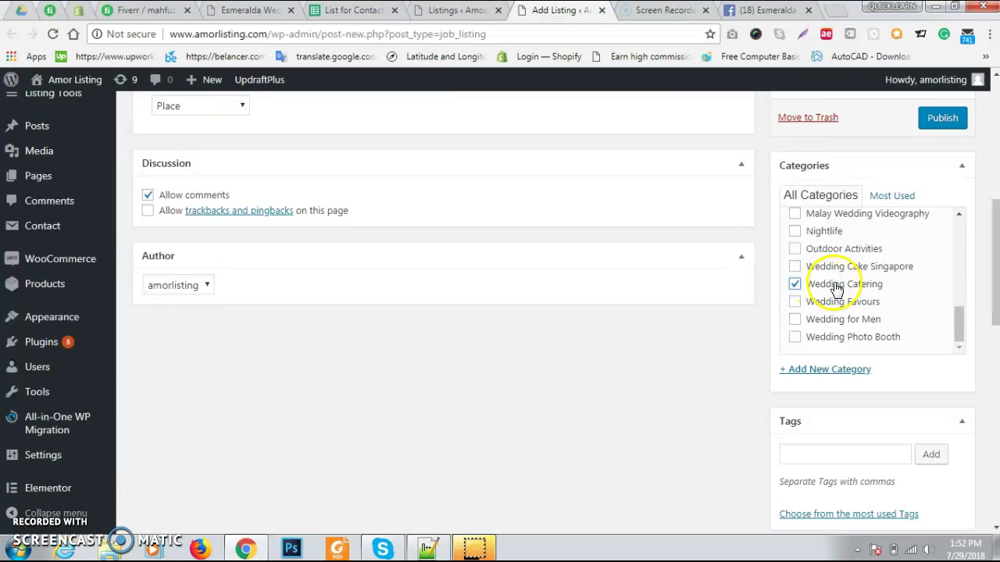
# Step: Review the whole category list for the ticked categories and any others that suit the listing
pyautogui.scroll(3, 836, 289)
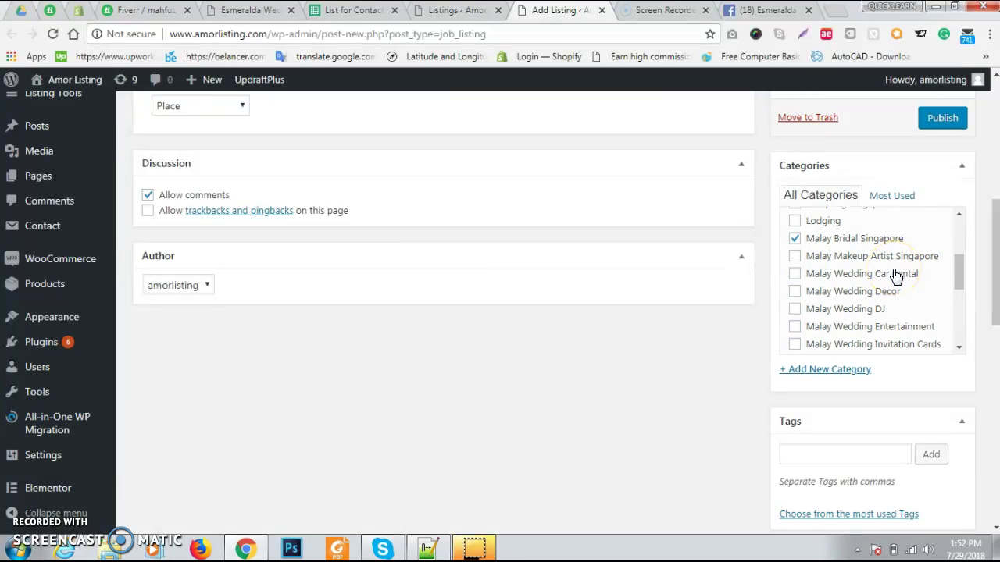
pyautogui.scroll(-2, 893, 276)
pyautogui.scroll(-1, 864, 286)
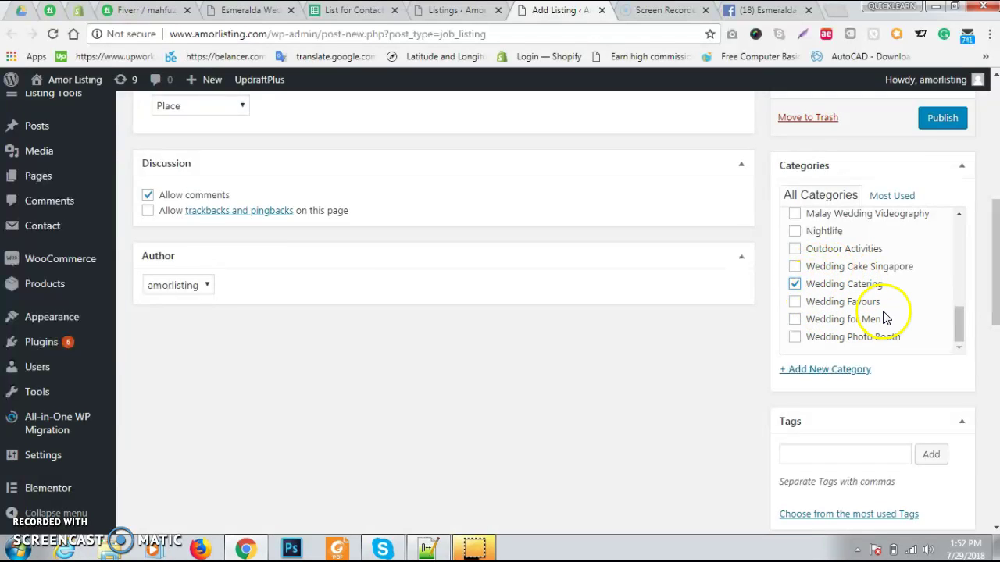
pyautogui.scroll(-2, 867, 311)
pyautogui.scroll(1, 857, 306)
pyautogui.scroll(6, 874, 265)
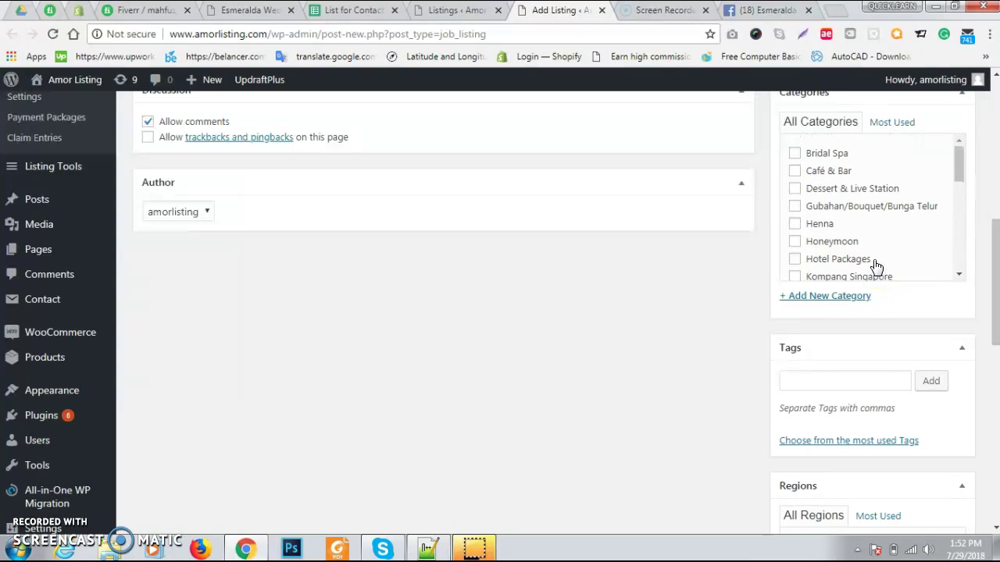
pyautogui.scroll(1, 882, 251)
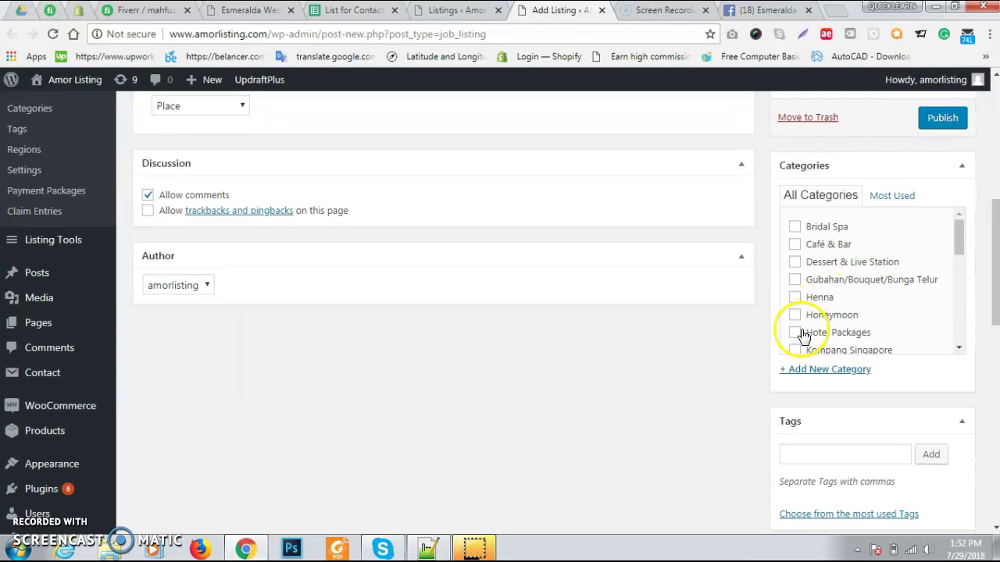
# Step: Check the business type in the Google Sheets contact list and glance at the existing Listings page
pyautogui.click(353, 11)
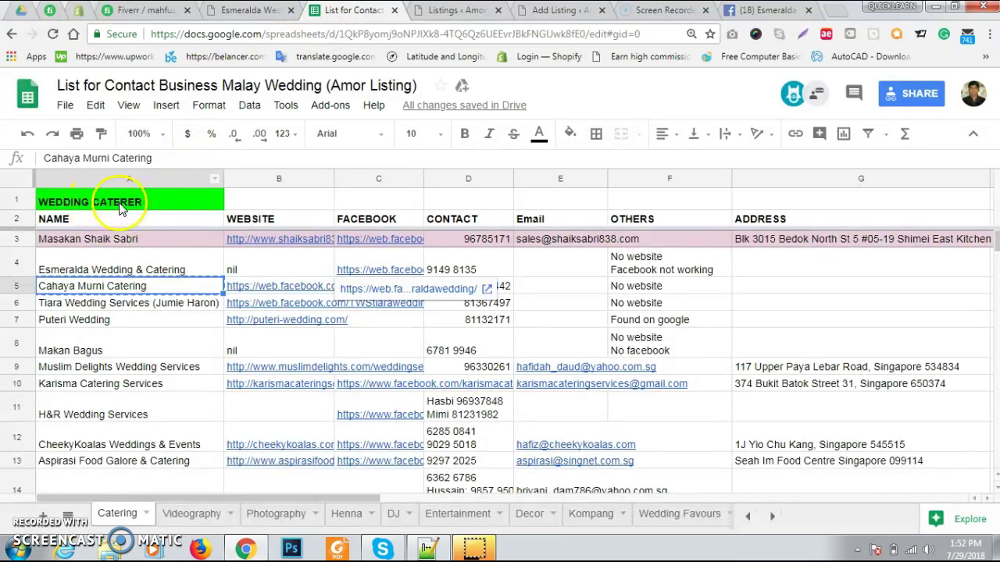
pyautogui.click(560, 11)
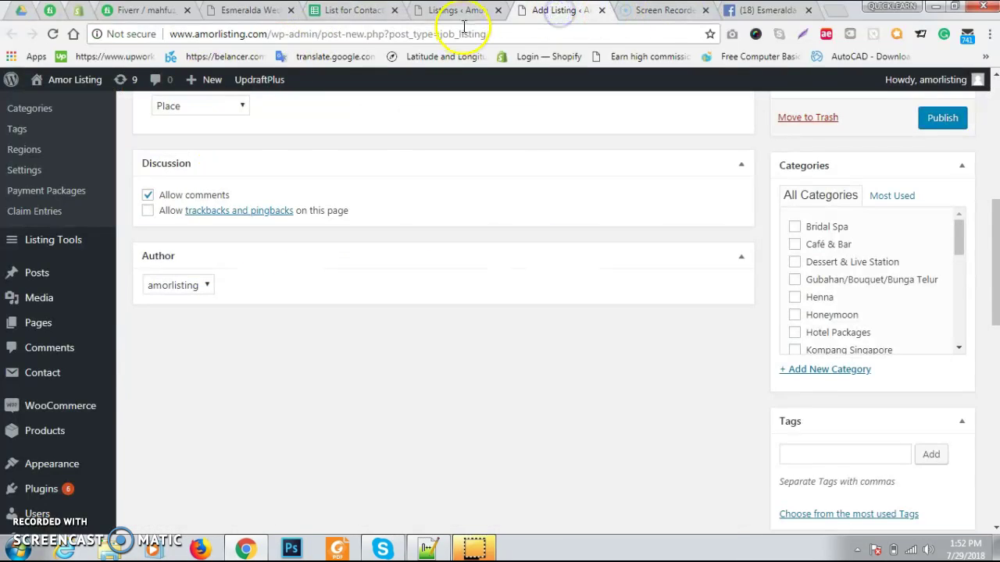
pyautogui.click(446, 10)
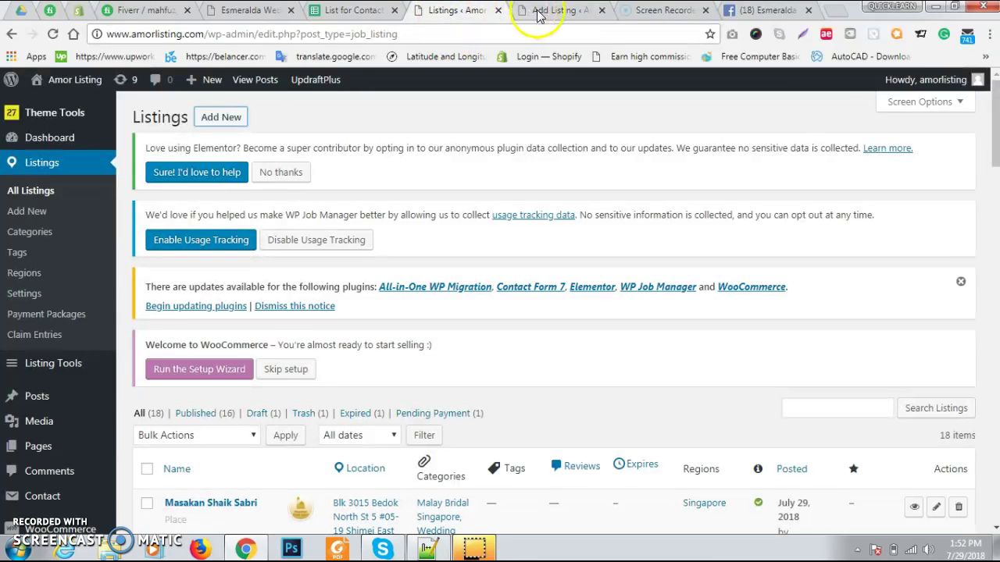
pyautogui.click(557, 11)
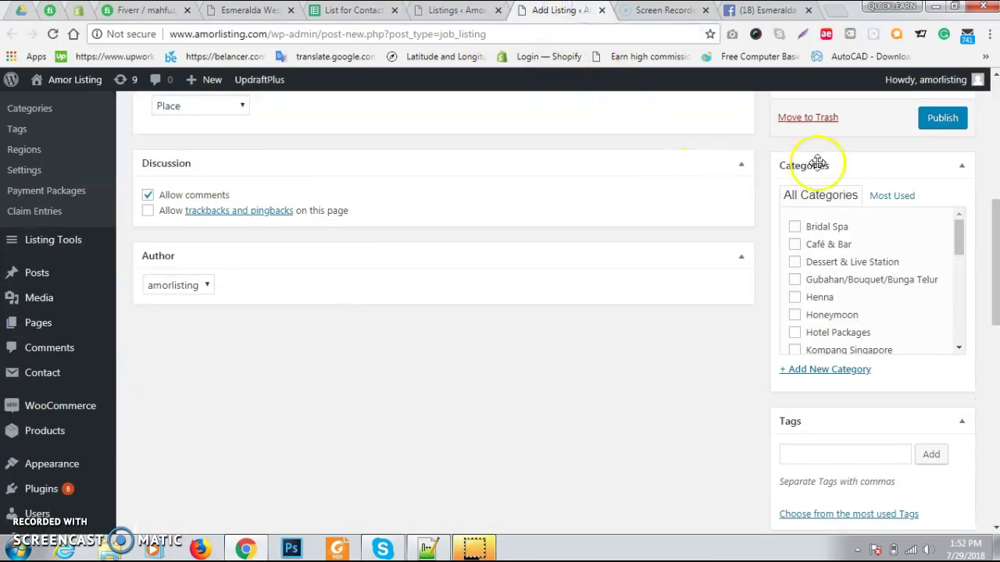
# Step: Publish the Cahaya Murni Catering listing
pyautogui.scroll(-4, 828, 281)
pyautogui.scroll(-2, 742, 382)
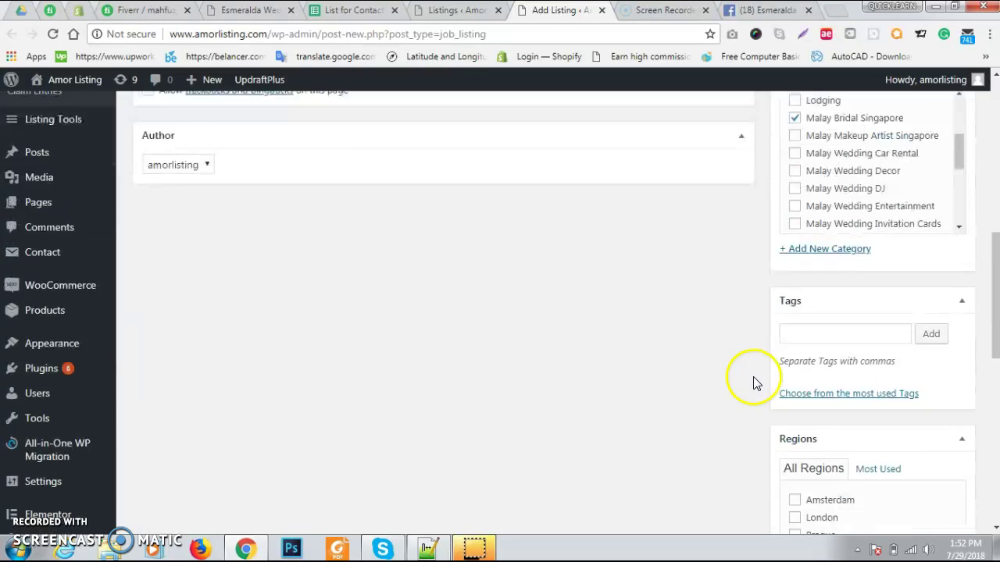
pyautogui.scroll(4, 891, 247)
pyautogui.click(941, 264)
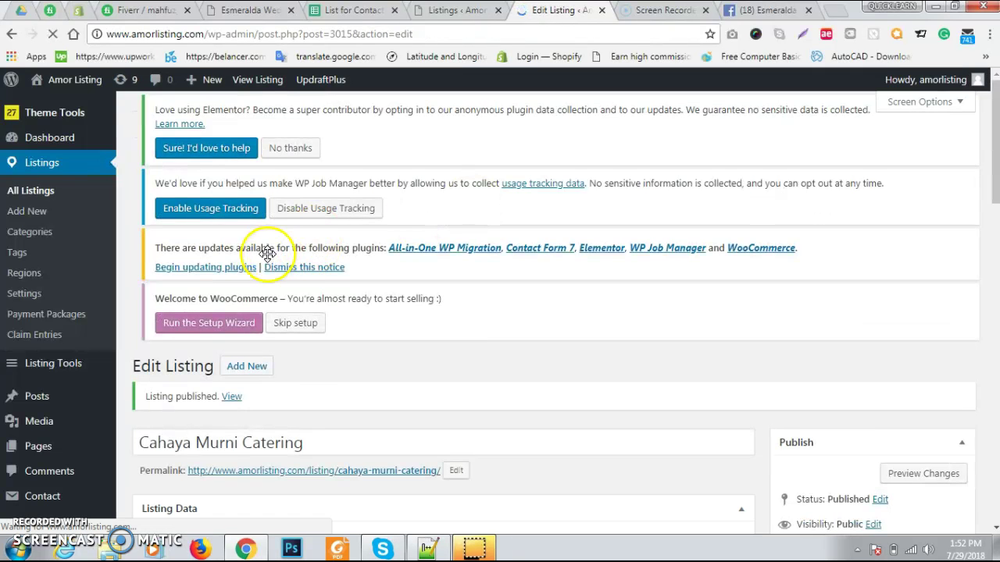
# Step: Start editing the empty Description of the published Cahaya Murni Catering listing
pyautogui.scroll(-2, 409, 272)
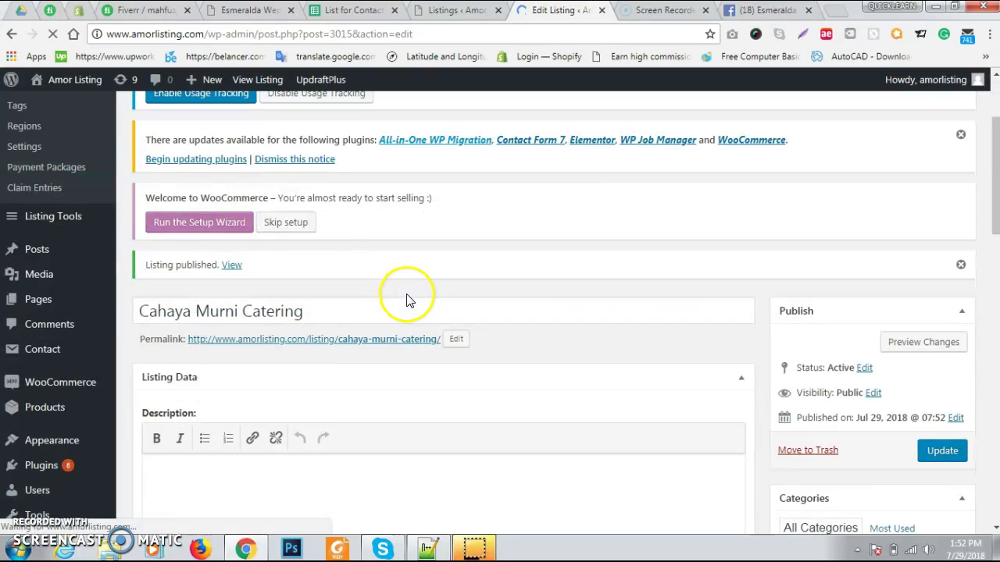
pyautogui.scroll(-1, 409, 296)
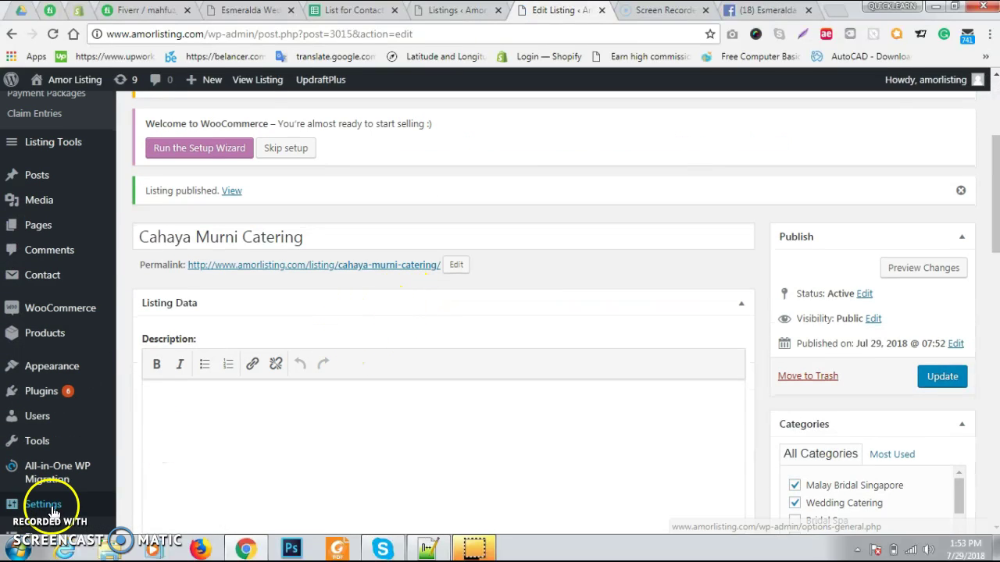
pyautogui.scroll(-2, 435, 305)
pyautogui.click(261, 294)
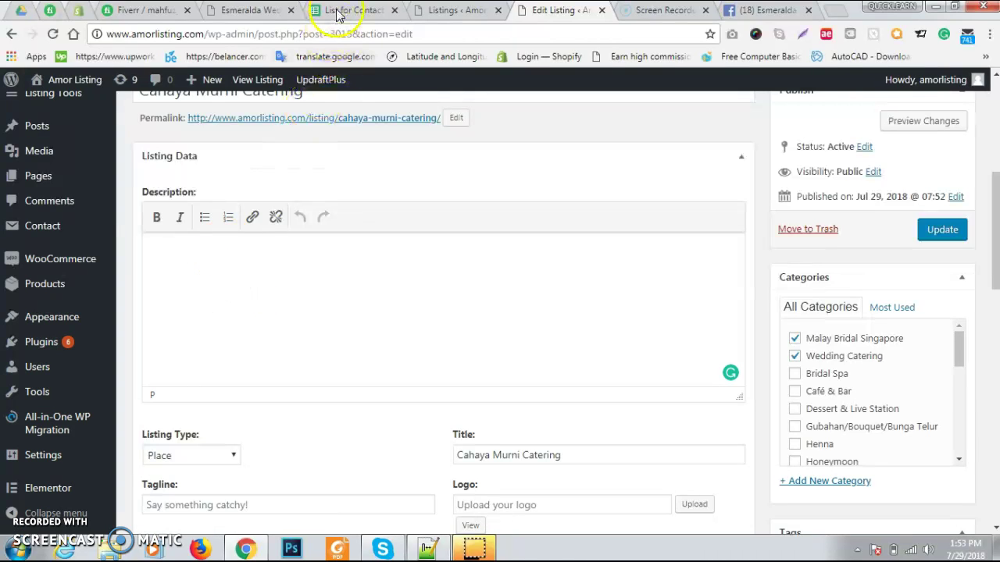
# Step: Copy Cahaya Murni Catering's Facebook link from the website column of the contact spreadsheet and open it in a new tab
pyautogui.click(339, 15)
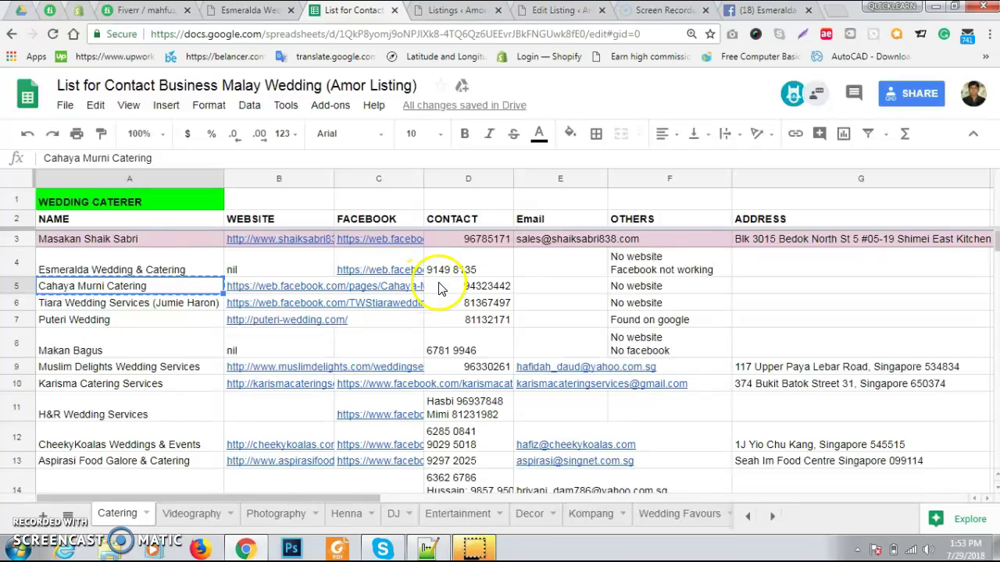
pyautogui.press('Right')
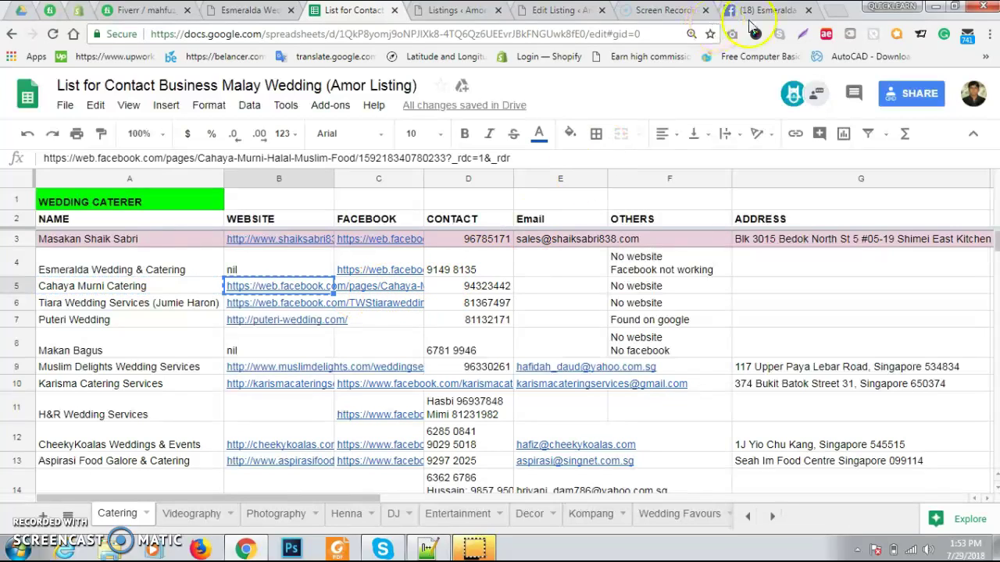
pyautogui.click(833, 11)
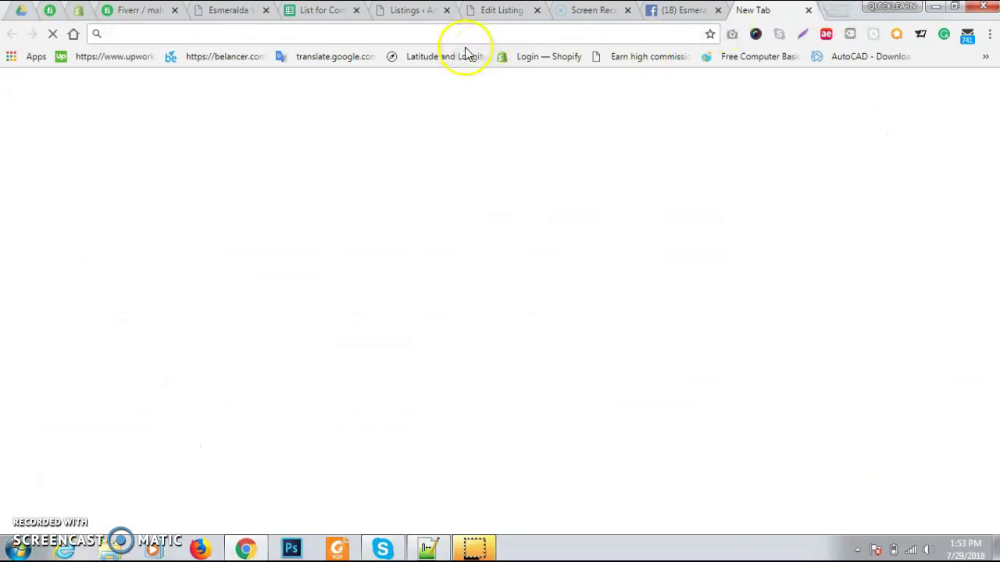
pyautogui.hotkey('ctrl', 'v')
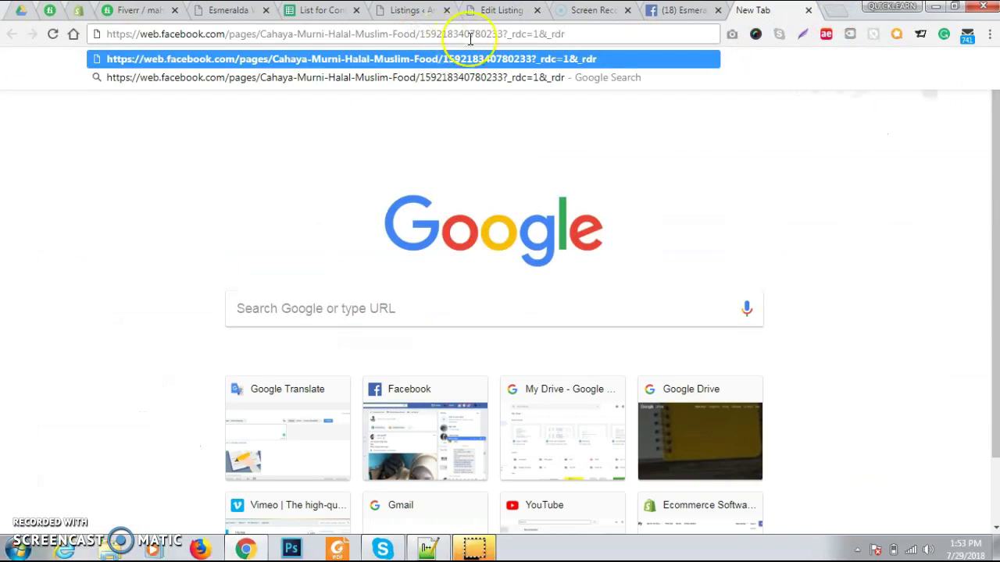
pyautogui.press('Return')
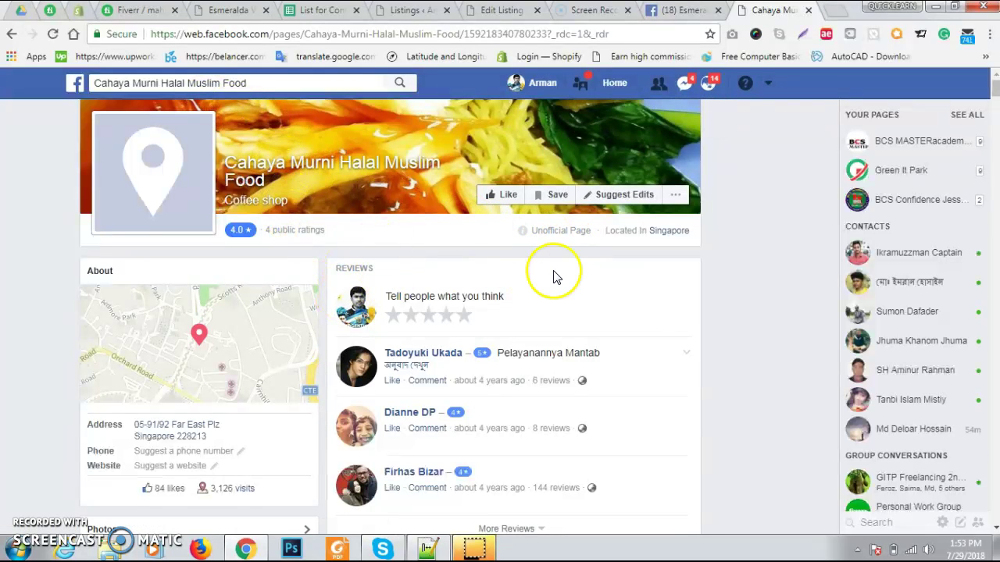
# Step: Open the Cahaya Murni Halal Muslim Food page's cover image in a new tab
pyautogui.scroll(-1, 553, 273)
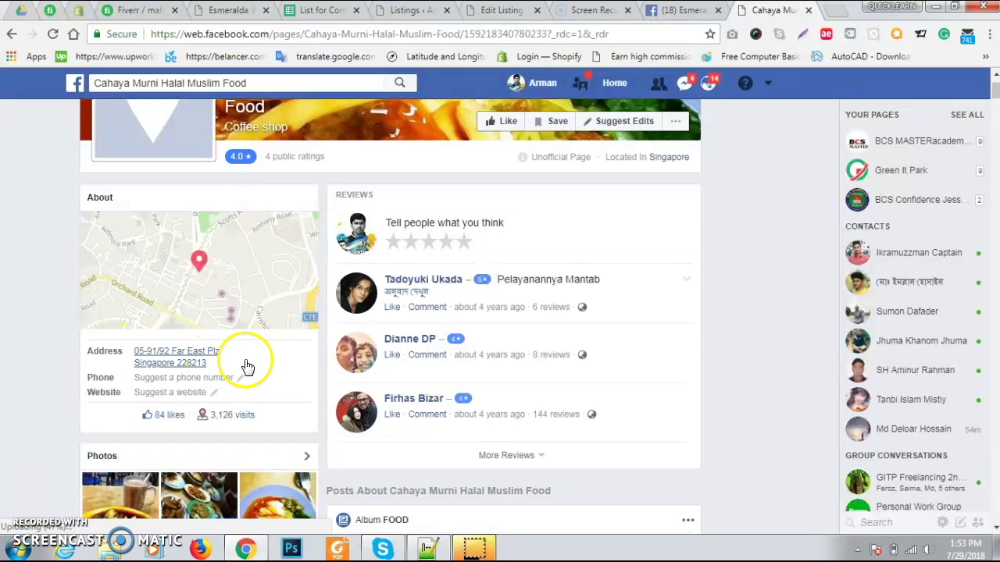
pyautogui.scroll(1, 472, 215)
pyautogui.rightClick(494, 134)
pyautogui.click(535, 144)
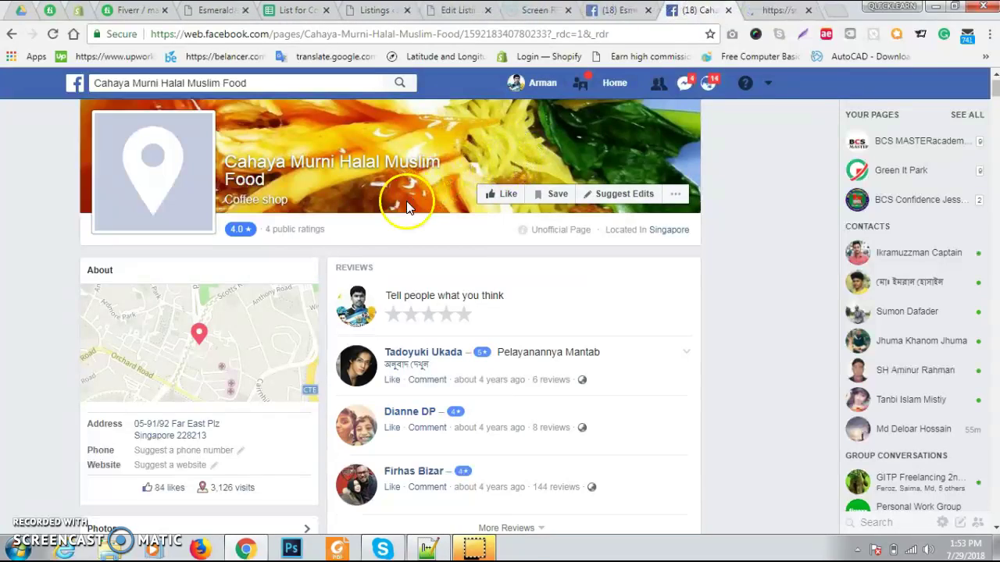
# Step: Look through the Facebook page and try to load its address without the trailing page ID and parameters
pyautogui.scroll(-5, 385, 227)
pyautogui.scroll(-2, 384, 232)
pyautogui.scroll(3, 384, 233)
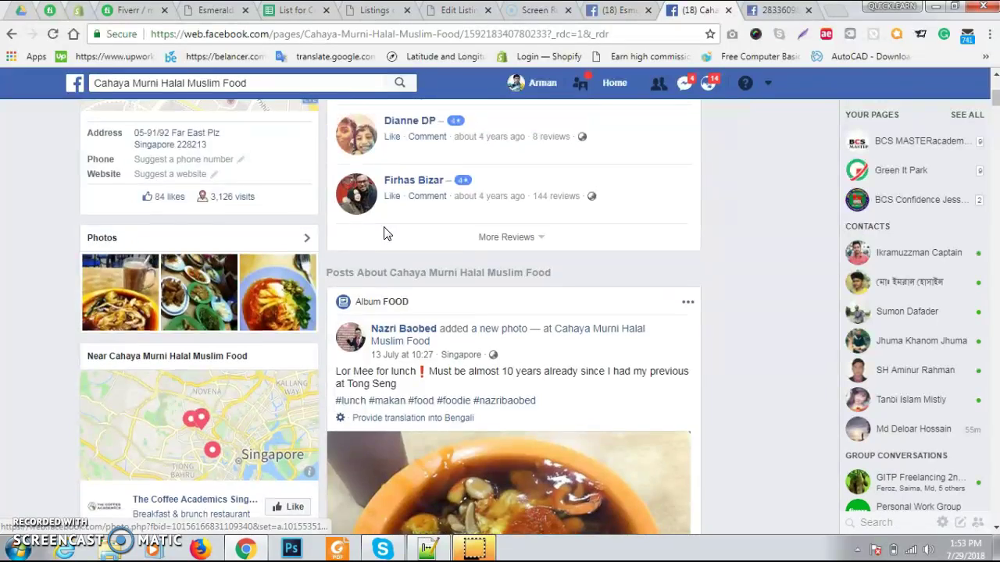
pyautogui.scroll(4, 383, 232)
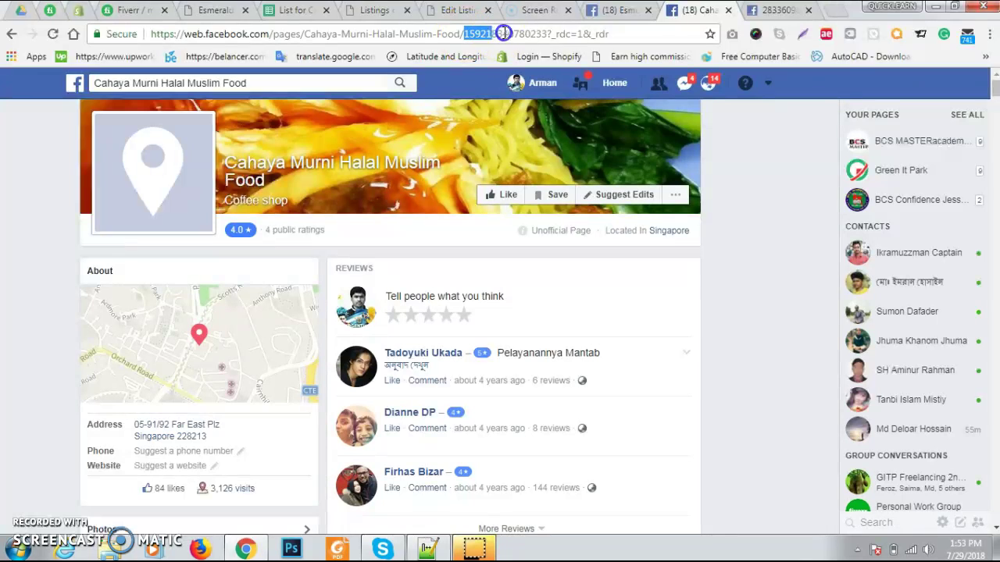
pyautogui.moveTo(504, 33); pyautogui.dragTo(698, 31)
pyautogui.press('BackSpace')
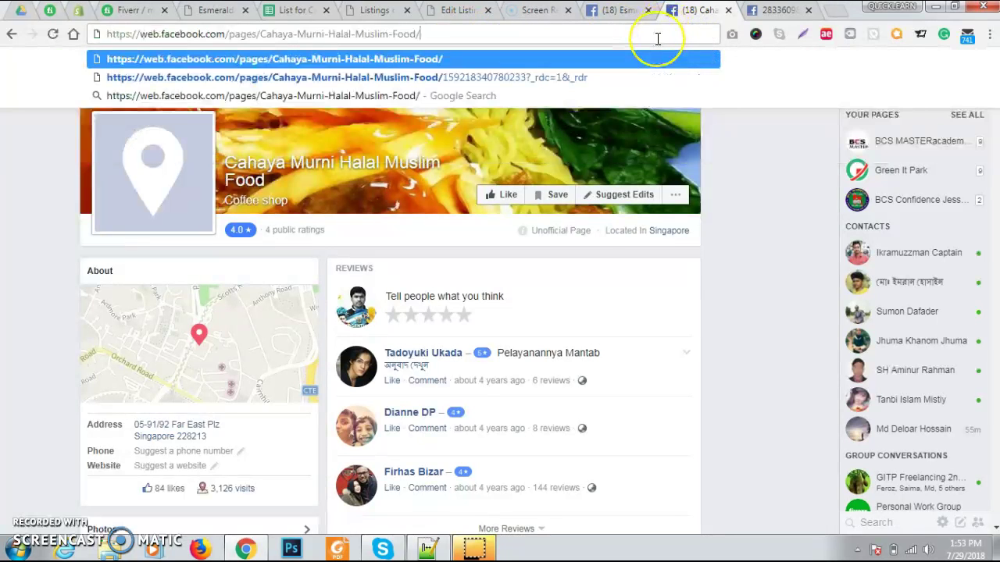
pyautogui.press('Return')
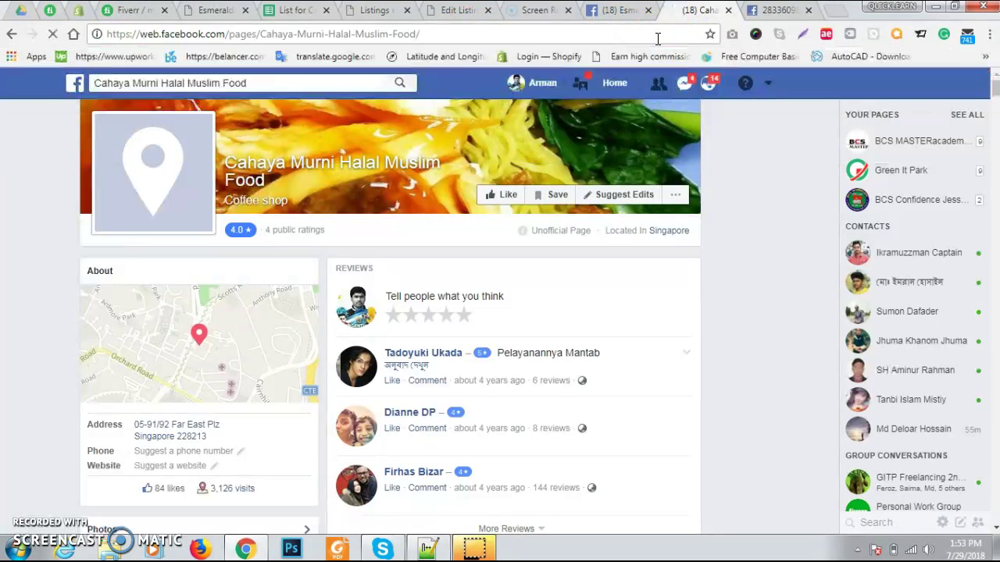
# Step: View the opened cover image and the Esmeralda Wedding & Catering Facebook page
pyautogui.click(762, 10)
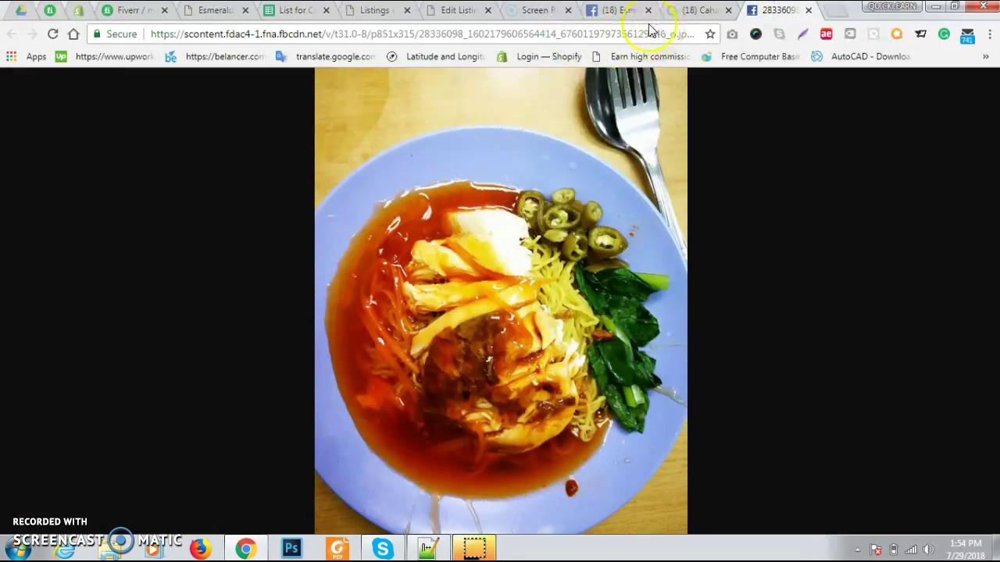
pyautogui.click(694, 12)
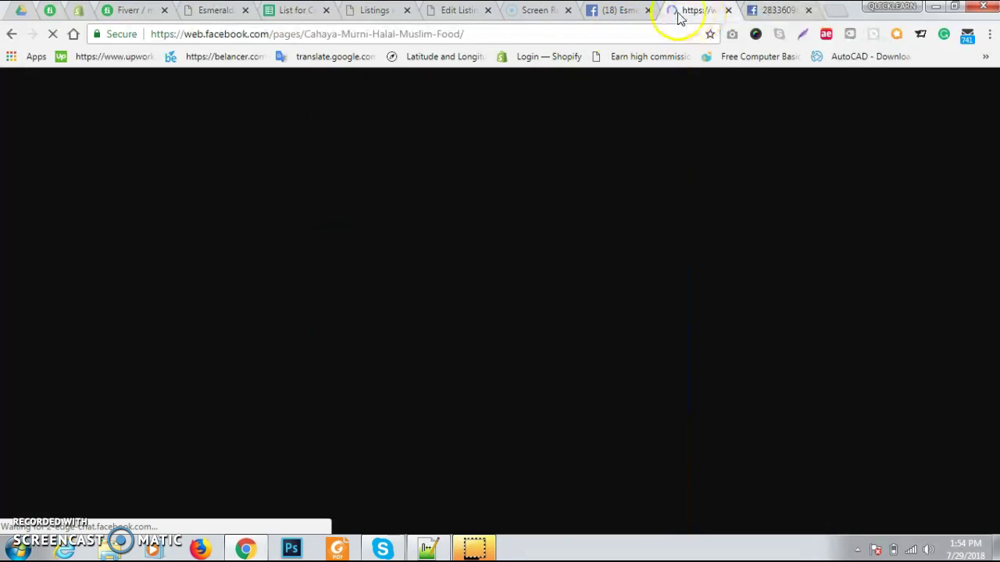
pyautogui.click(618, 11)
pyautogui.scroll(5, 461, 244)
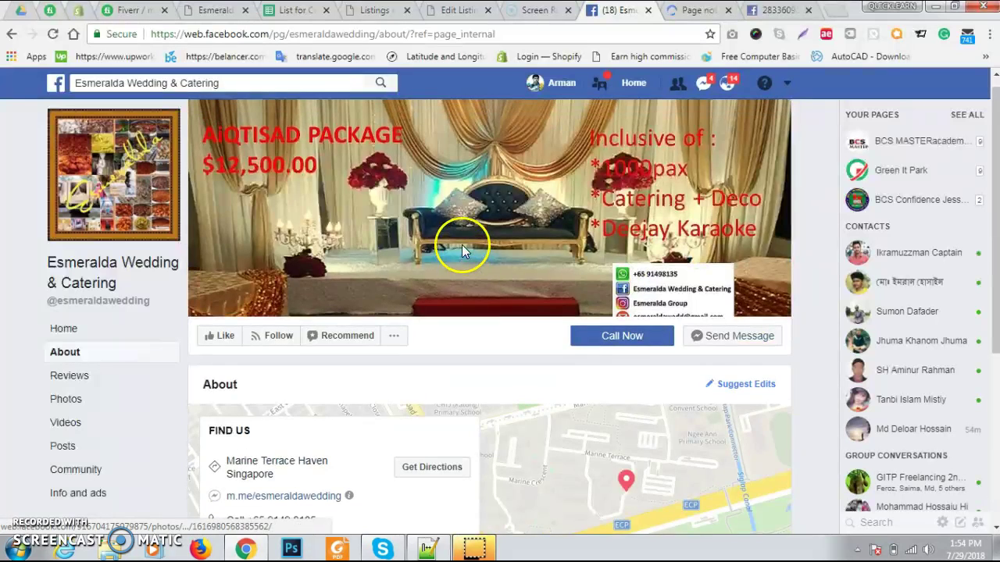
pyautogui.click(655, 11)
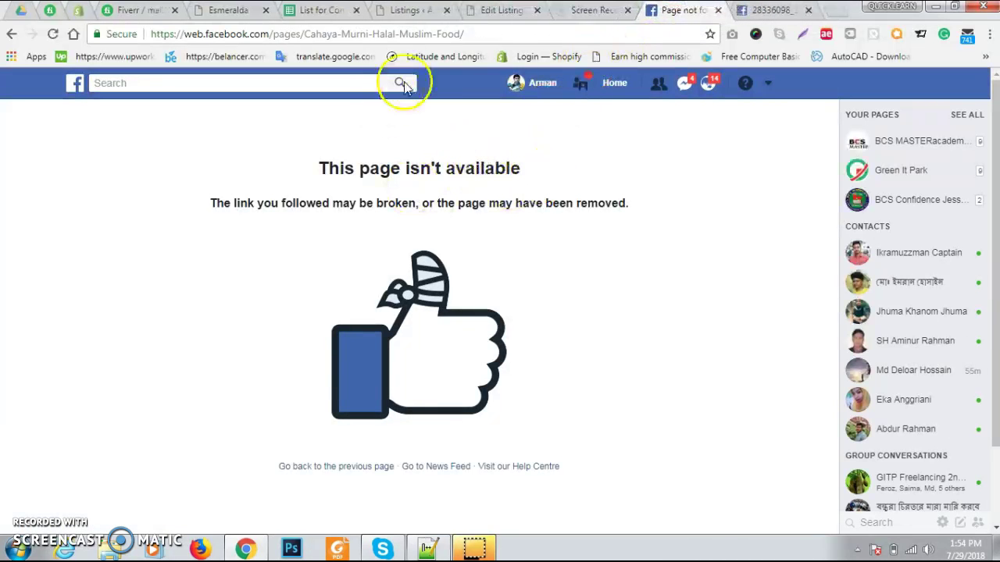
pyautogui.click(506, 35)
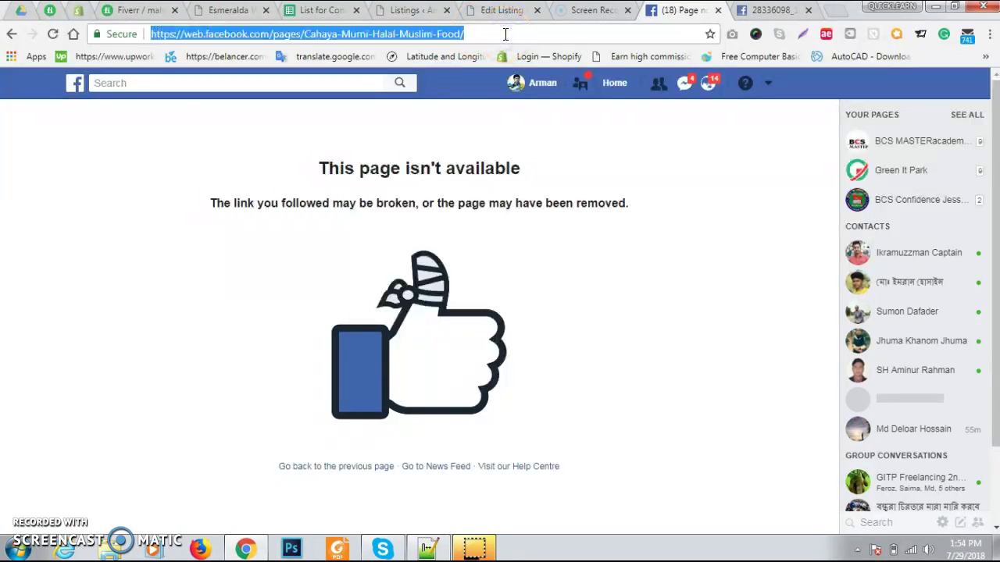
pyautogui.click(509, 35)
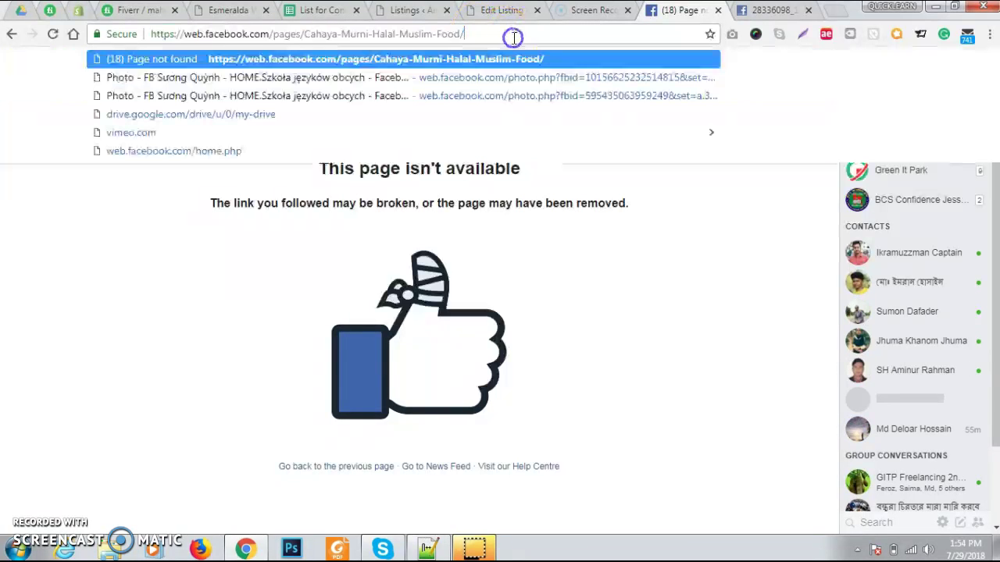
pyautogui.click(487, 75)
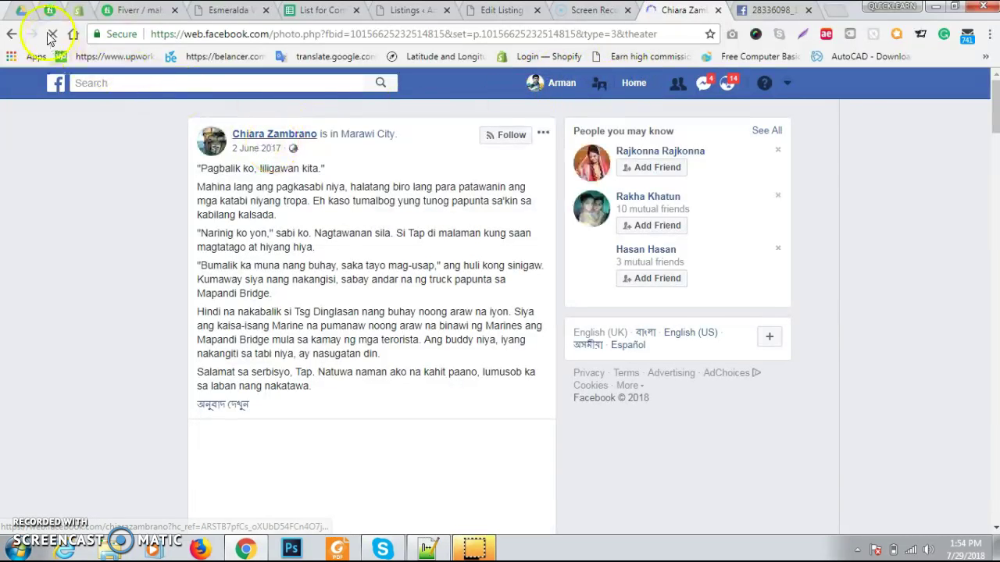
# Step: Load the Cahaya Murni Halal Muslim Food page in the Facebook tab with the full link copied from the contact spreadsheet
pyautogui.click(311, 11)
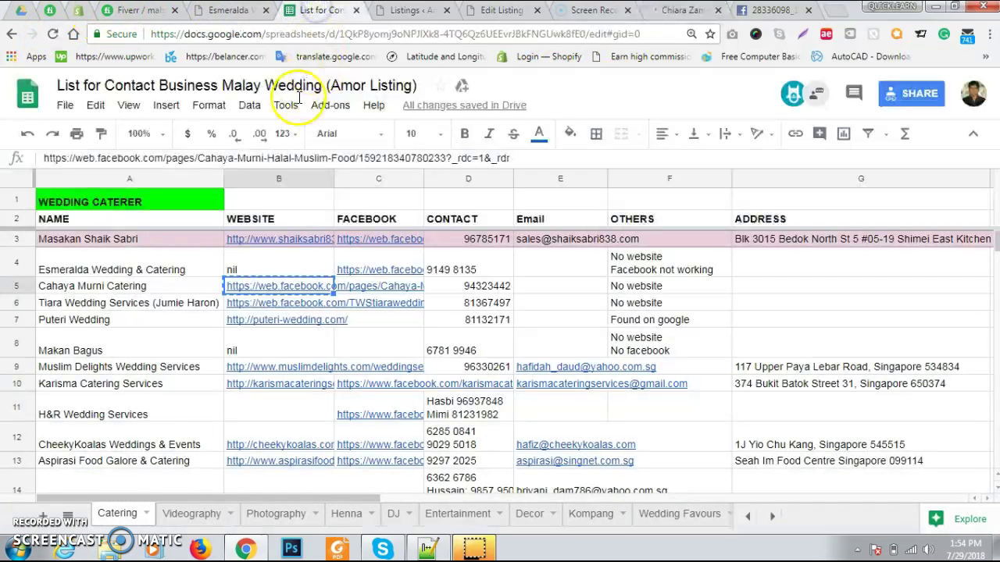
pyautogui.click(684, 10)
pyautogui.click(594, 36)
pyautogui.hotkey('ctrl', 'v')
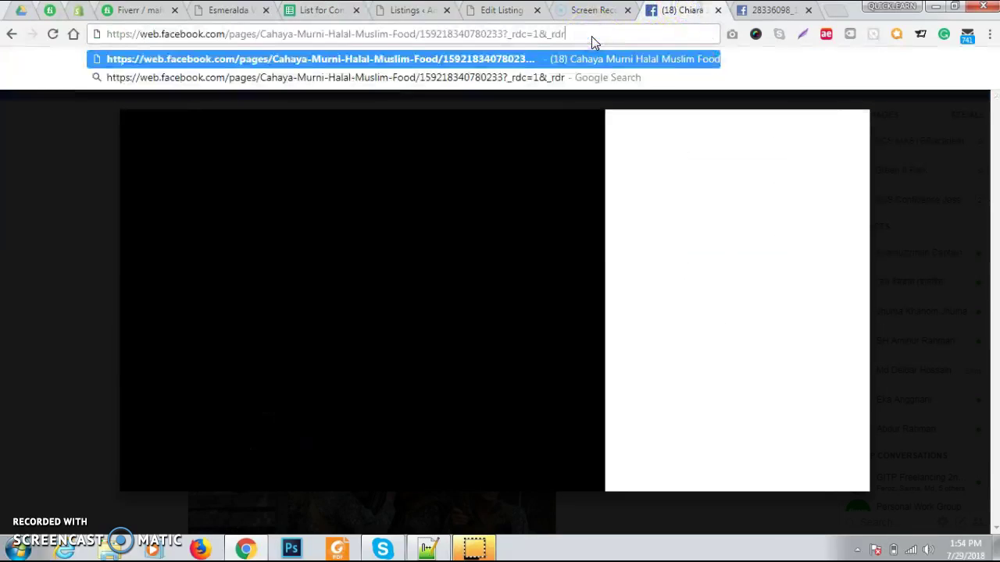
pyautogui.press('Return')
# Step: Close the old cover image tab and open the Facebook page's cover image in a new tab again
pyautogui.click(784, 9)
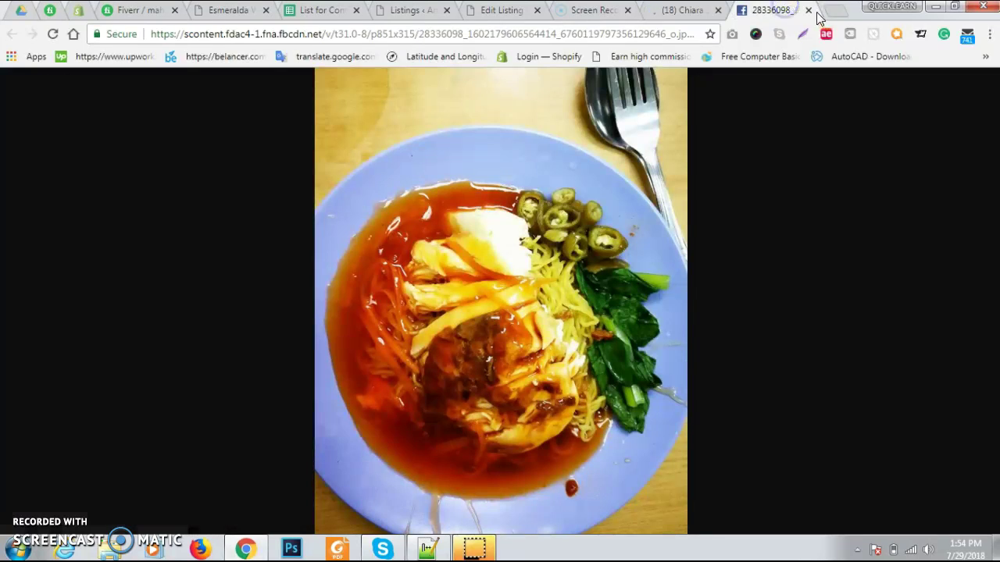
pyautogui.click(808, 10)
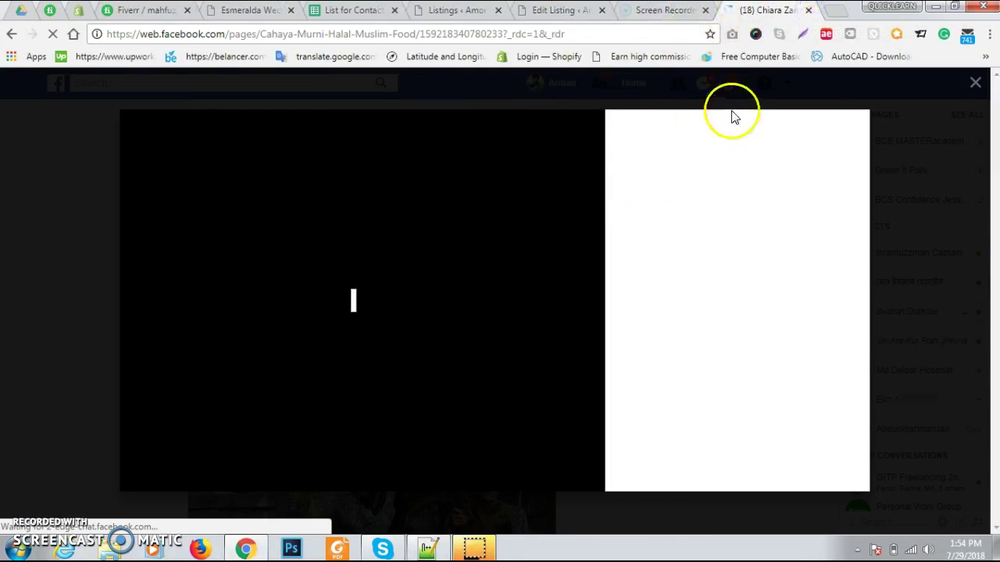
pyautogui.click(768, 95)
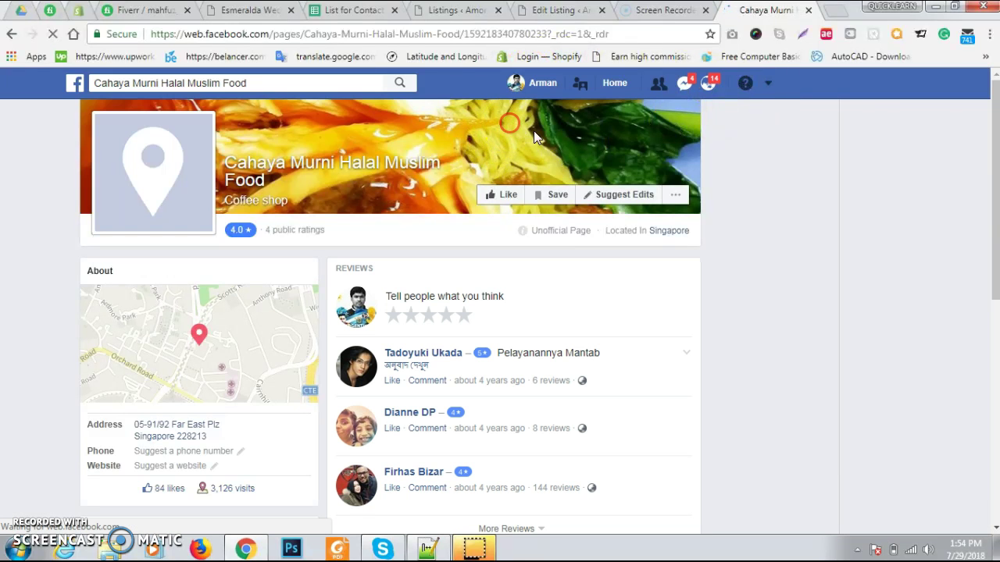
pyautogui.rightClick(562, 140)
pyautogui.click(582, 145)
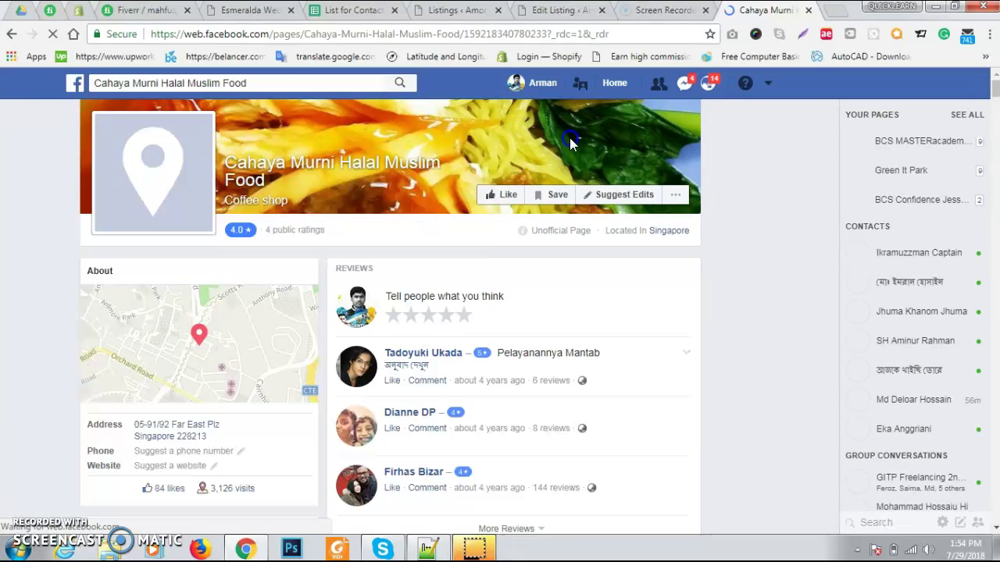
# Step: Examine the Facebook page's contact details, photos and posts for material that can fill the Cahaya Murni Catering listing
pyautogui.scroll(-3, 359, 274)
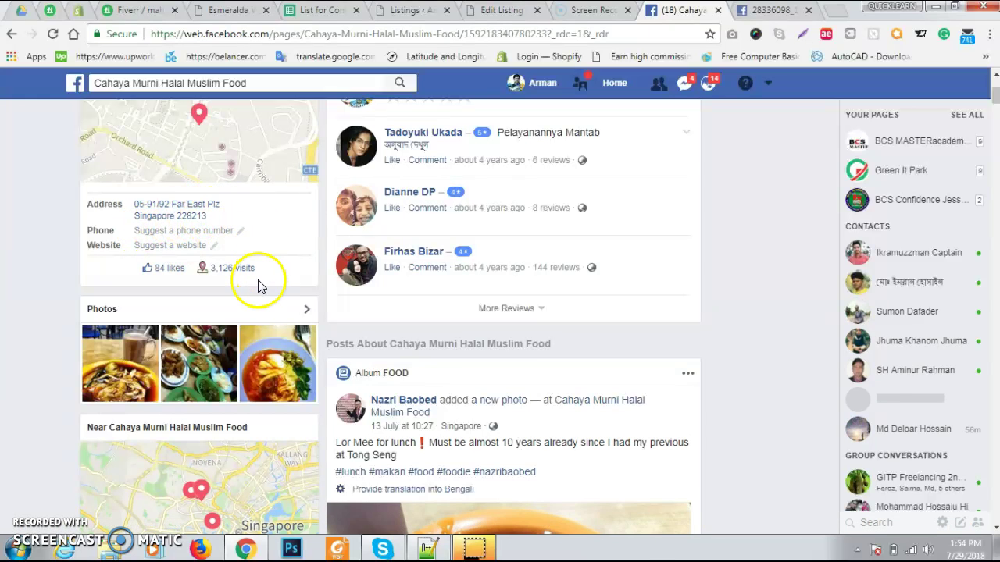
pyautogui.scroll(-2, 255, 293)
pyautogui.scroll(5, 254, 294)
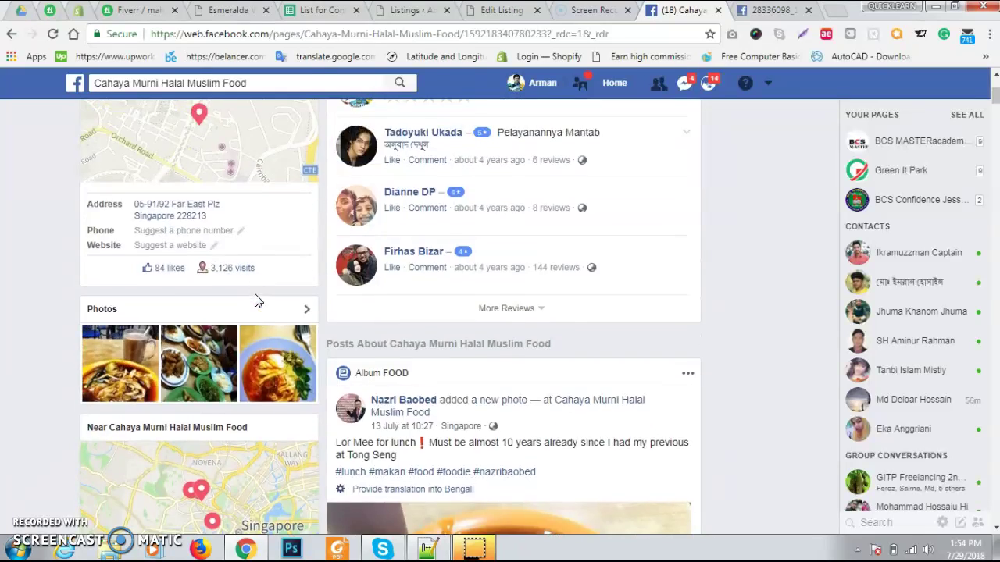
pyautogui.click(484, 11)
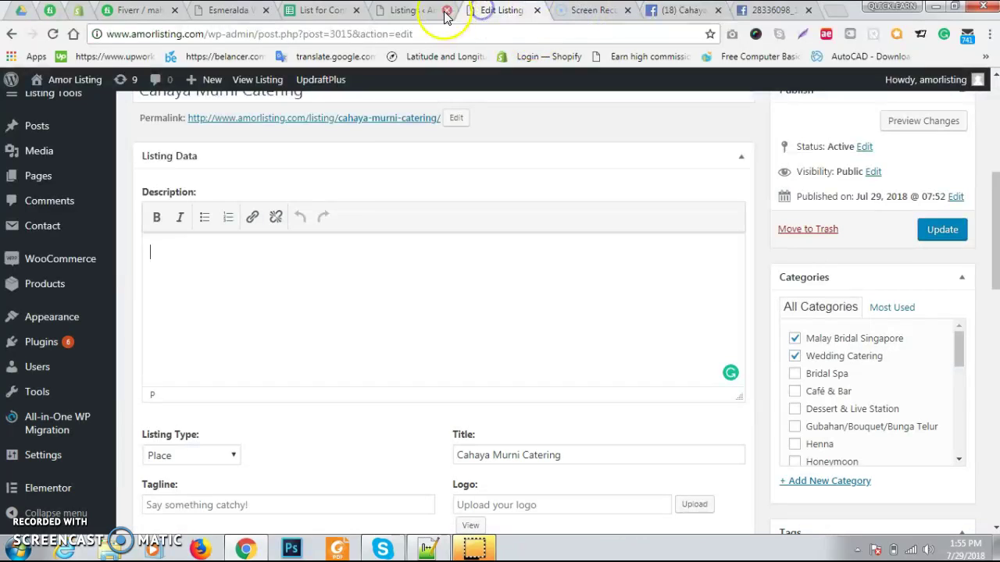
pyautogui.click(750, 10)
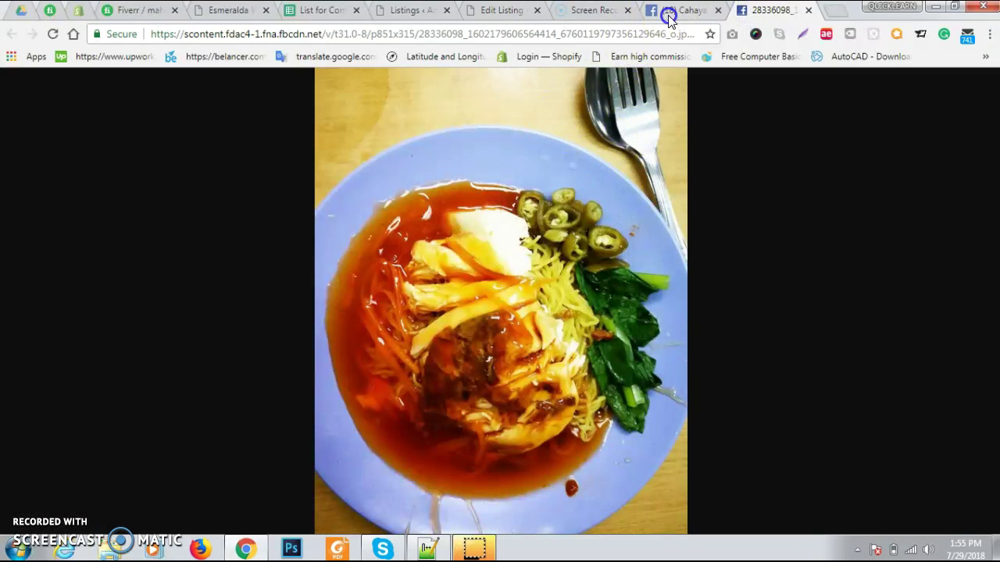
pyautogui.click(669, 14)
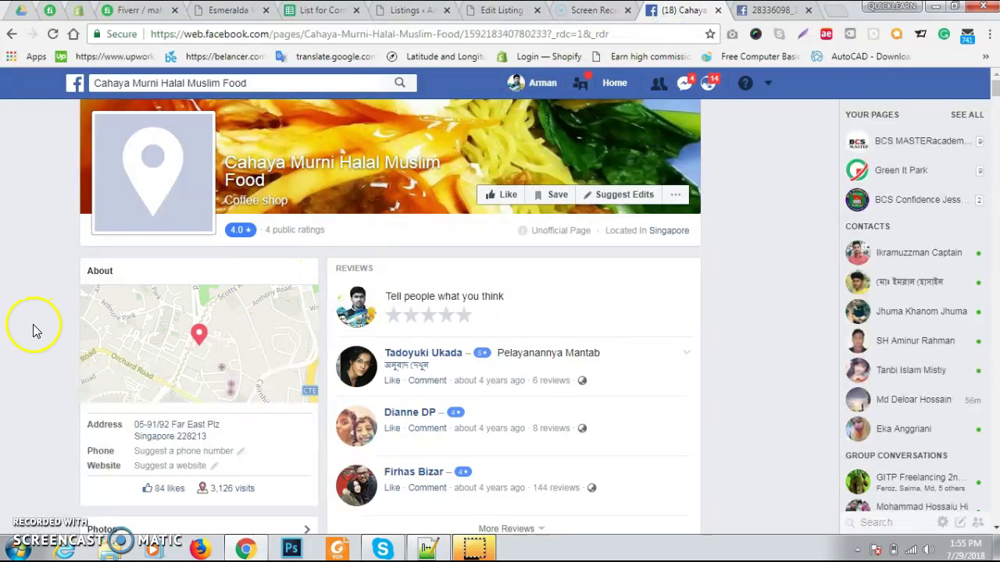
pyautogui.click(594, 11)
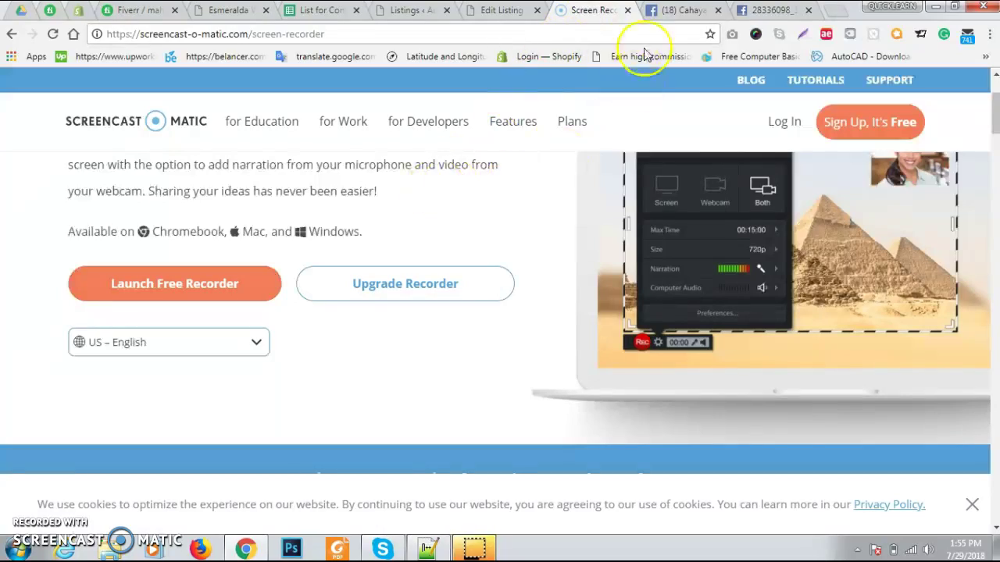
pyautogui.click(668, 14)
pyautogui.scroll(-6, 215, 266)
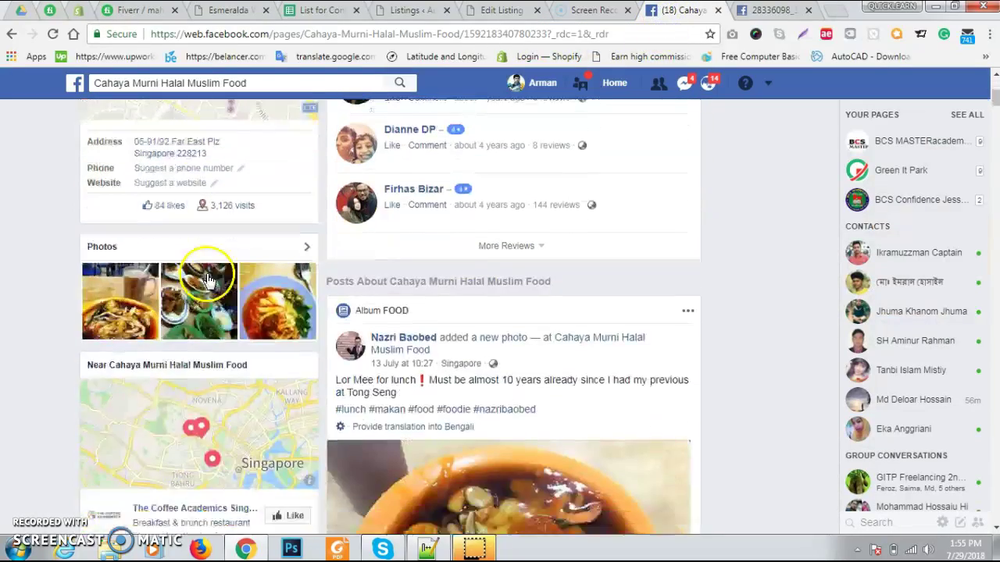
pyautogui.scroll(-4, 194, 281)
pyautogui.scroll(8, 502, 156)
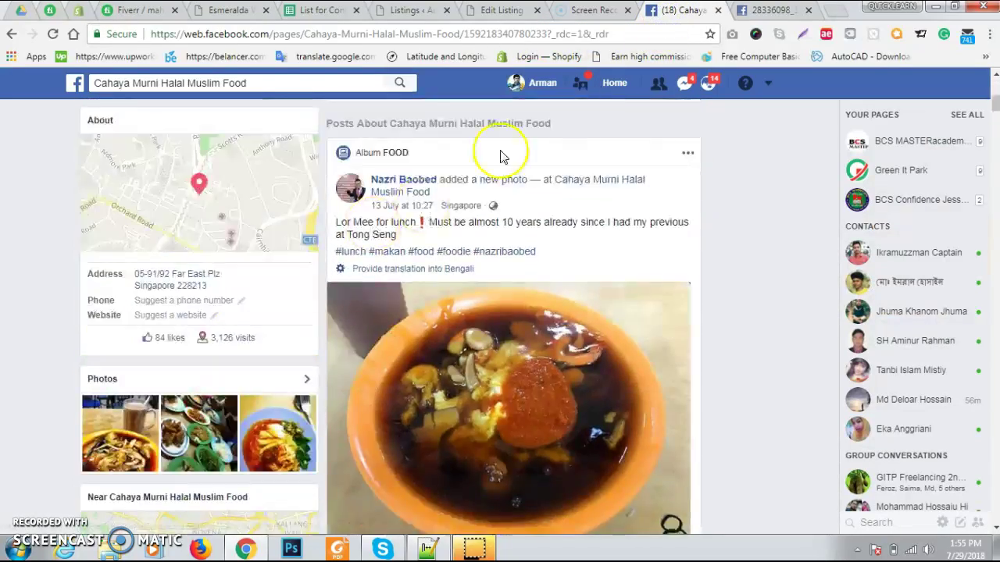
# Step: Open the file upload view for the gallery images of the Cahaya Murni Catering listing
pyautogui.click(484, 12)
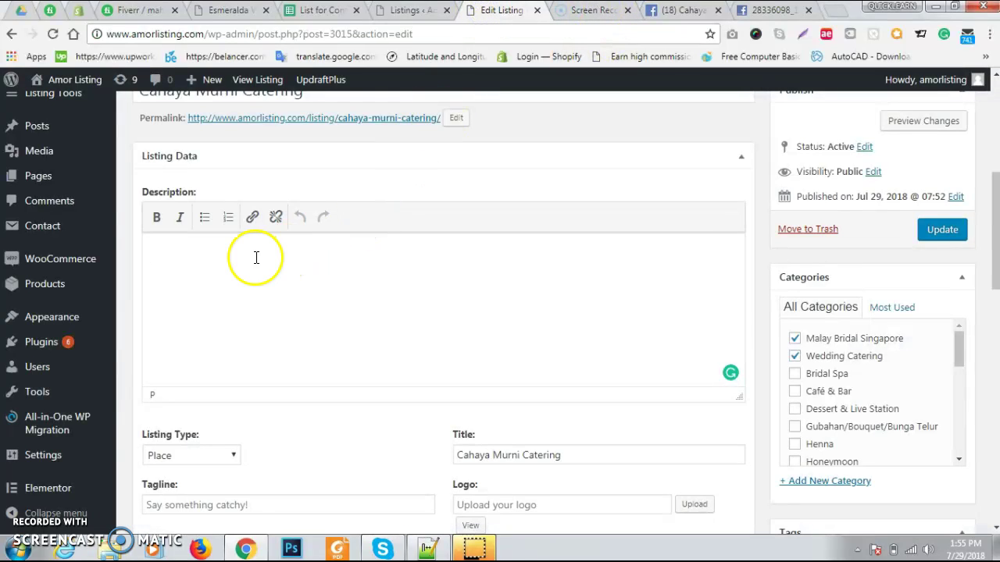
pyautogui.scroll(2, 290, 245)
pyautogui.scroll(-2, 297, 291)
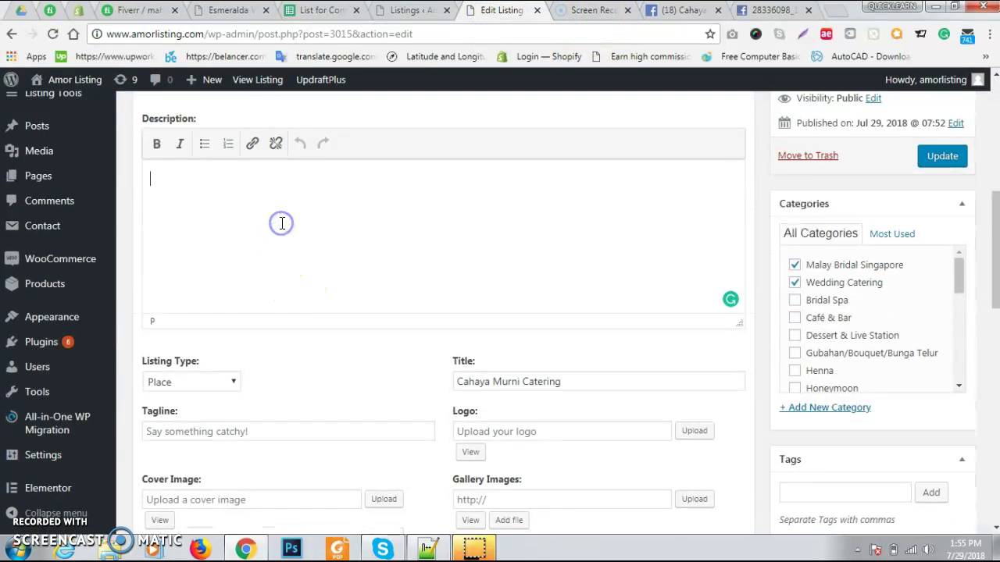
pyautogui.scroll(-2, 277, 332)
pyautogui.click(598, 226)
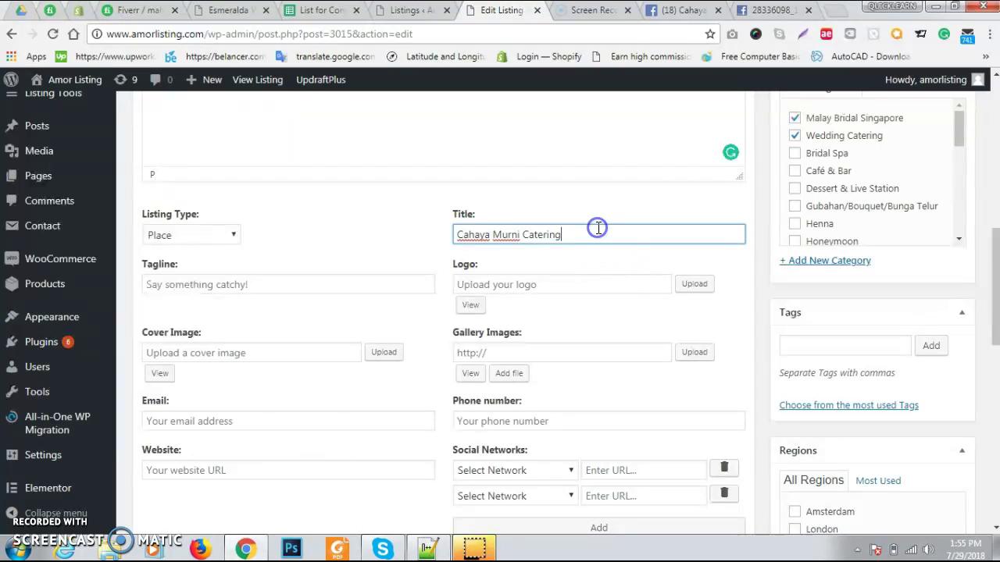
pyautogui.scroll(-1, 435, 265)
pyautogui.scroll(-1, 435, 265)
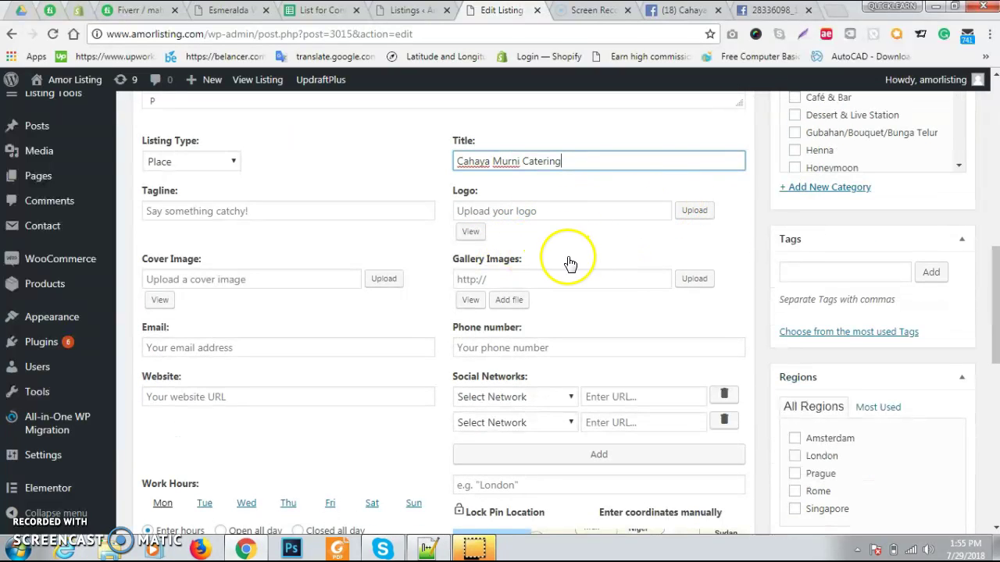
pyautogui.click(695, 279)
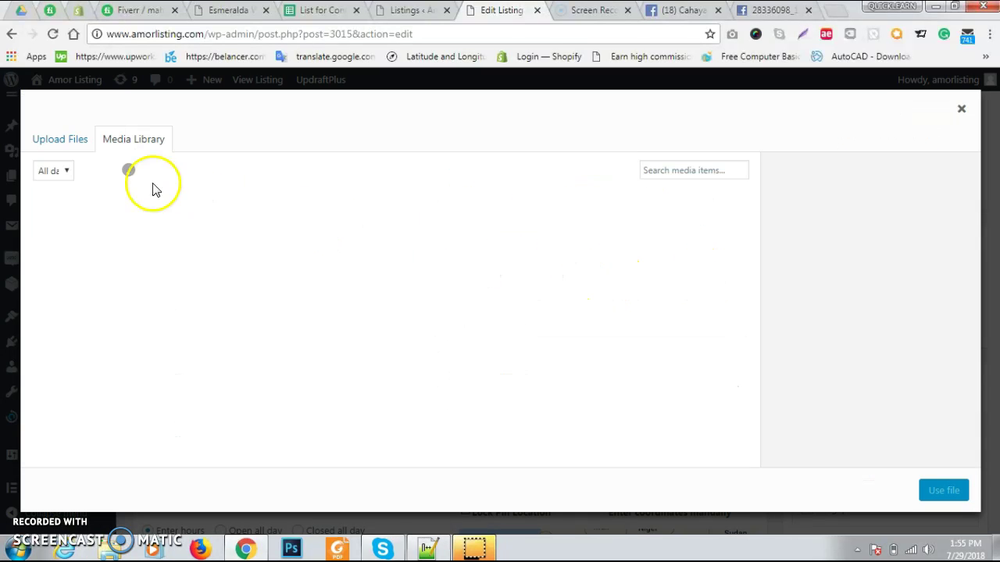
pyautogui.click(49, 138)
pyautogui.click(489, 325)
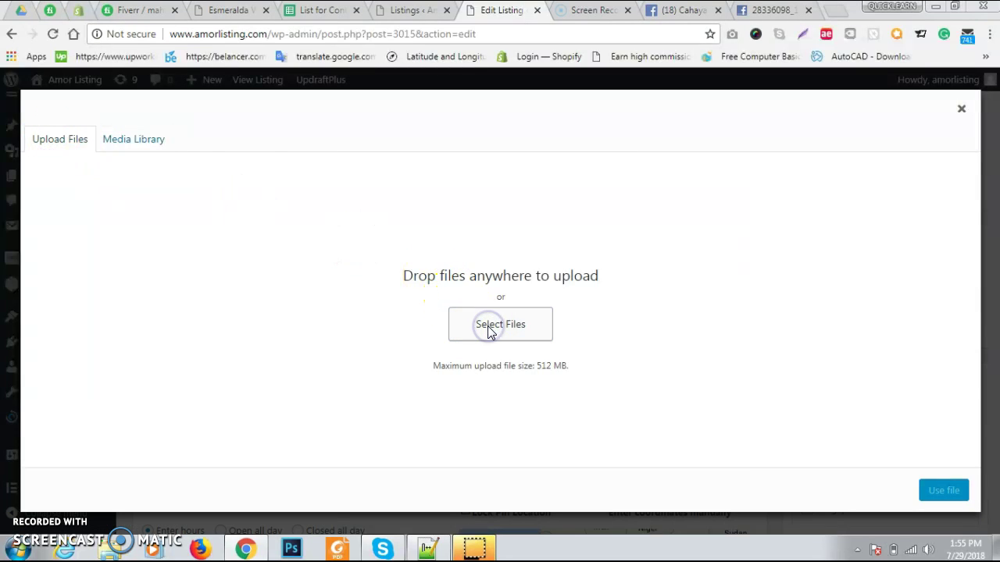
pyautogui.click(981, 66)
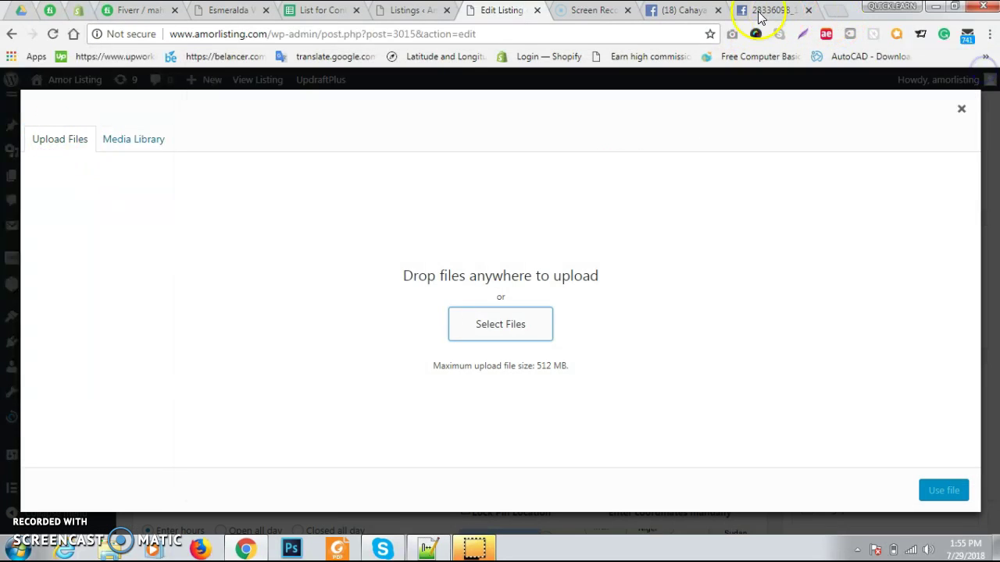
pyautogui.click(759, 10)
pyautogui.rightClick(449, 202)
pyautogui.click(468, 227)
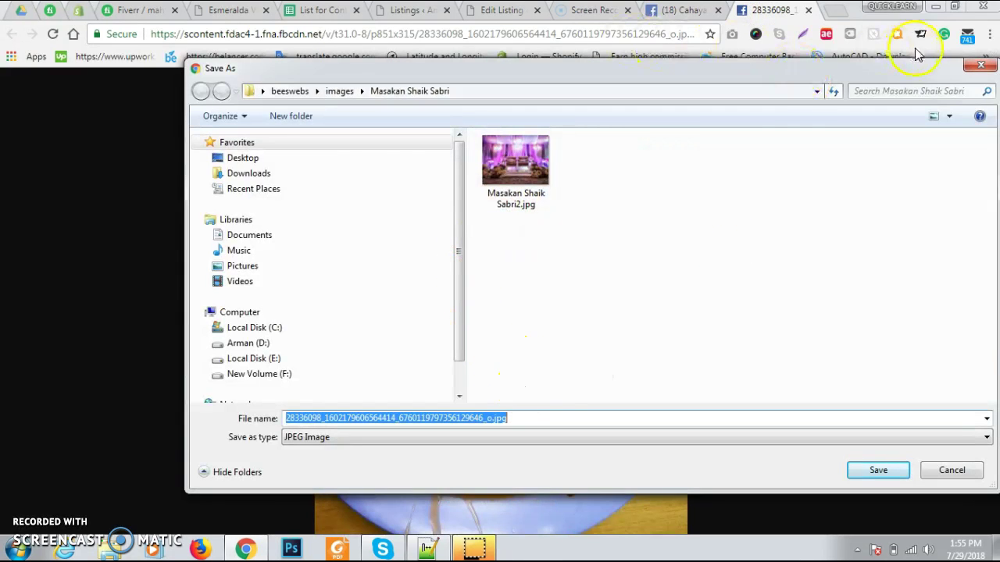
pyautogui.click(979, 67)
# Step: Copy the name Cahaya Murni Catering from the contact spreadsheet and save the opened cover image as a JPEG under that name
pyautogui.click(320, 9)
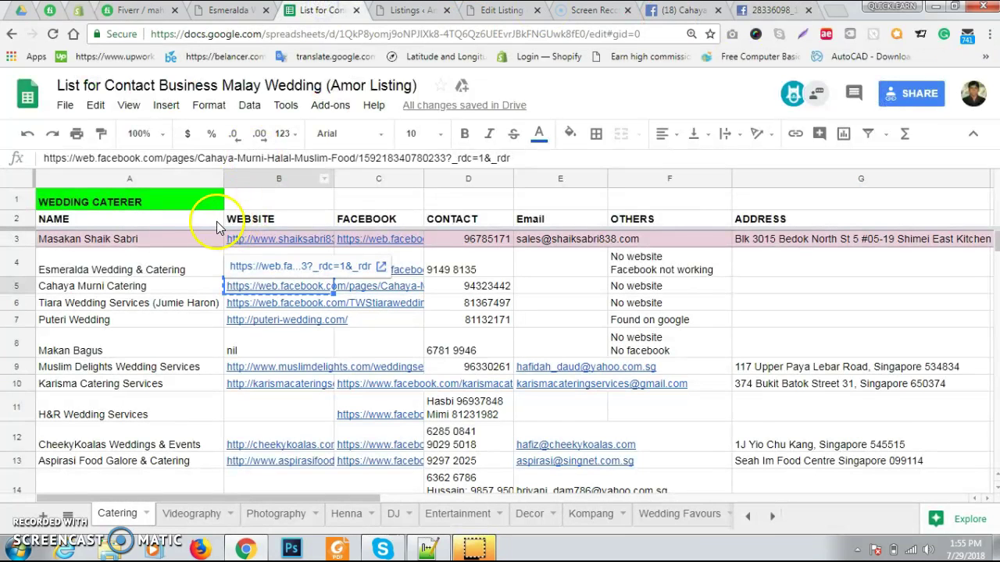
pyautogui.click(141, 291)
pyautogui.hotkey('ctrl', 'c')
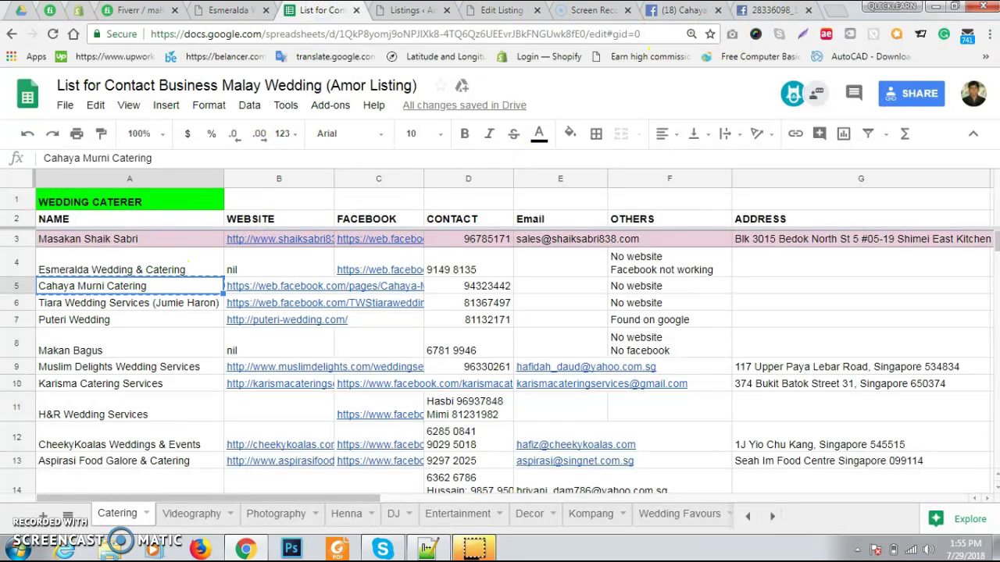
pyautogui.click(771, 11)
pyautogui.rightClick(512, 212)
pyautogui.click(535, 250)
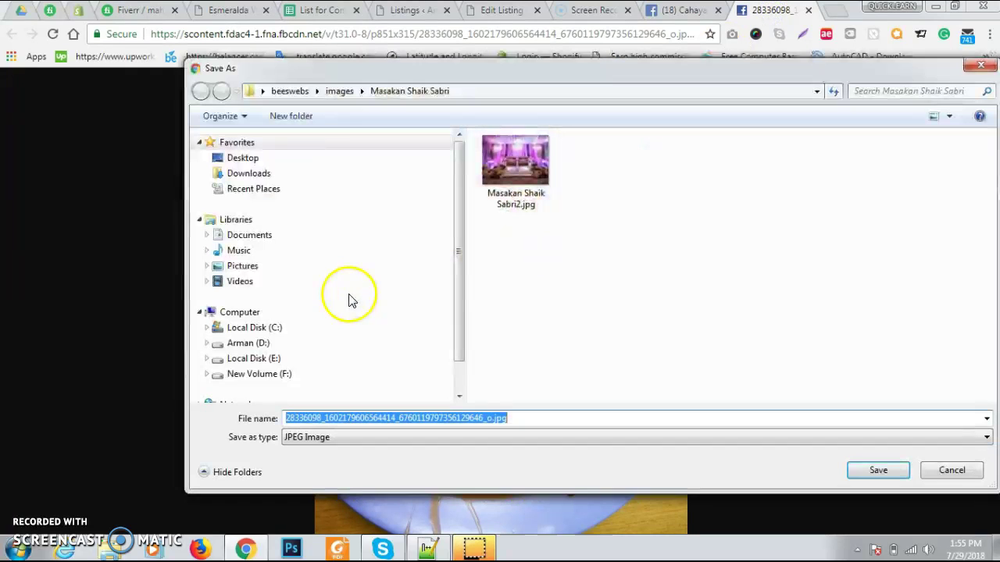
pyautogui.hotkey('ctrl', 'v')
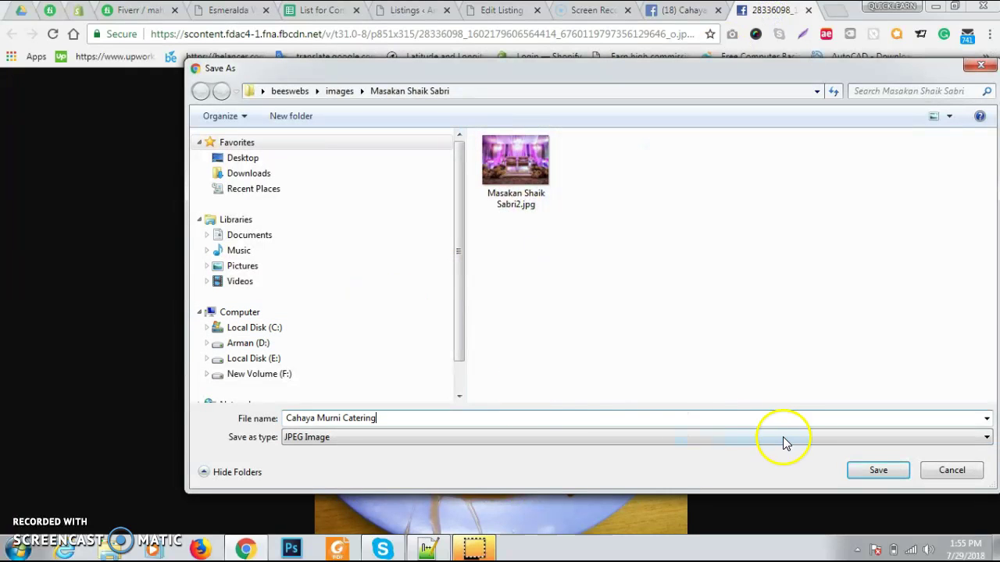
pyautogui.click(859, 469)
# Step: Upload Cahaya Murni Catering.jpg to the listing's media library and use it as the gallery image
pyautogui.click(519, 12)
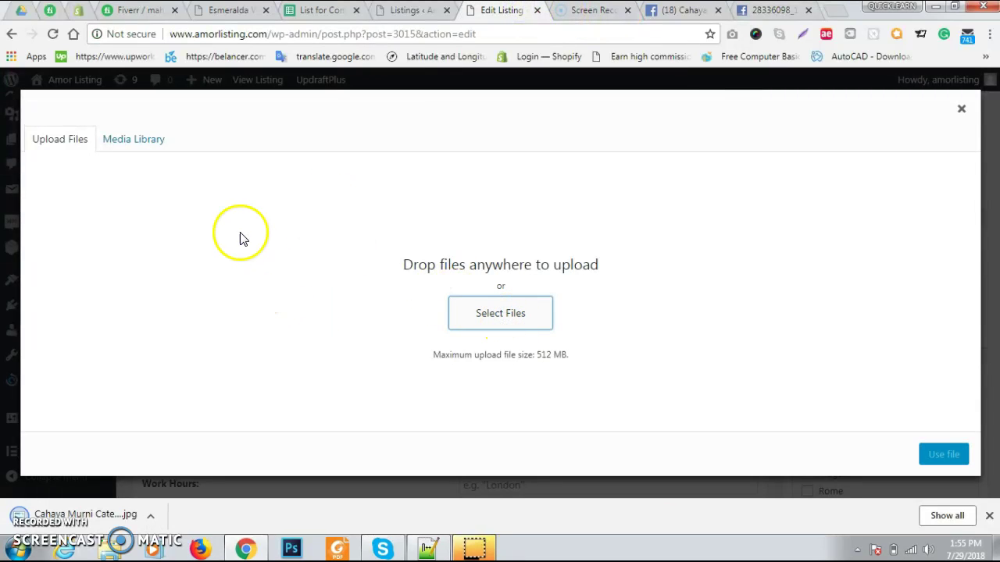
pyautogui.click(496, 314)
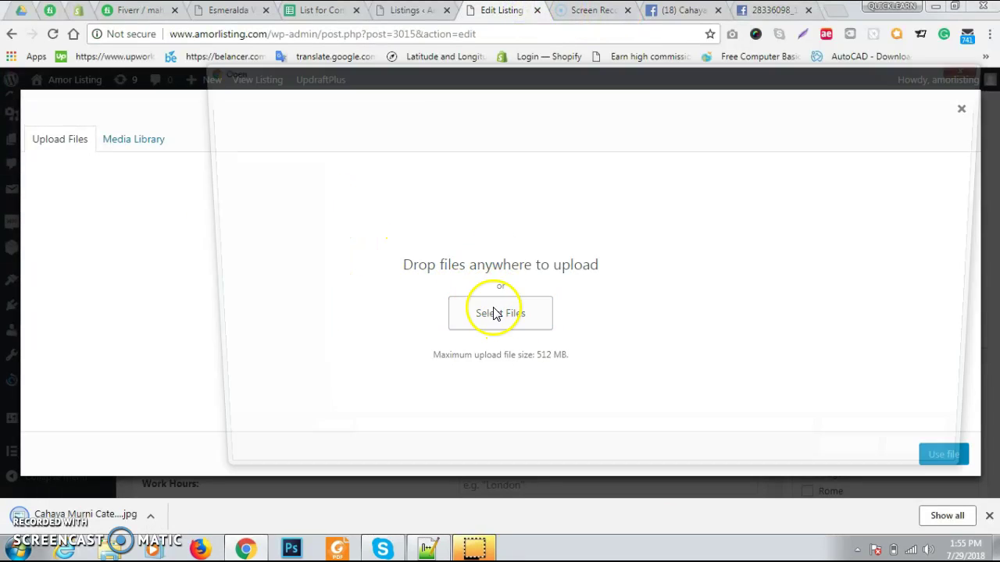
pyautogui.doubleClick(552, 186)
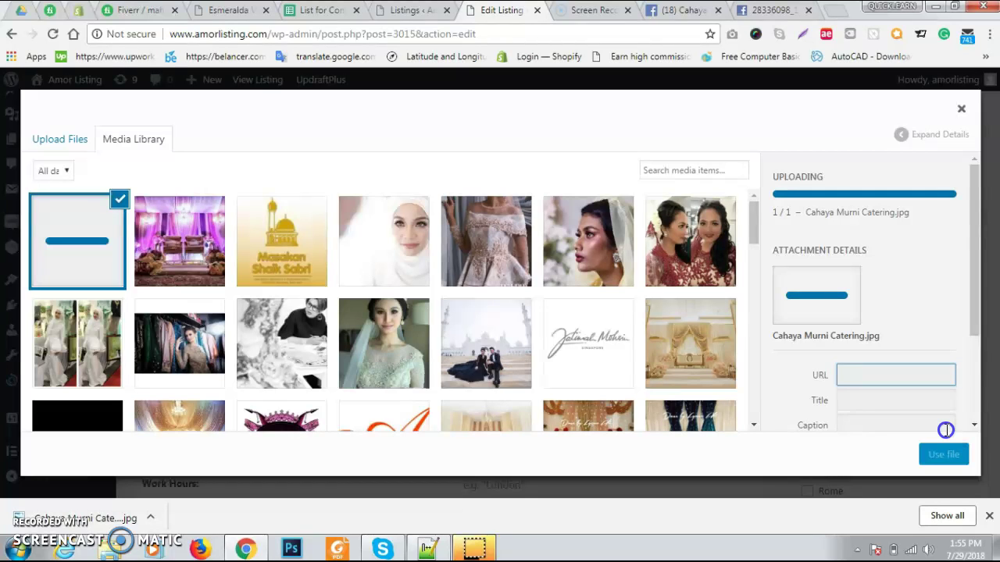
pyautogui.click(941, 455)
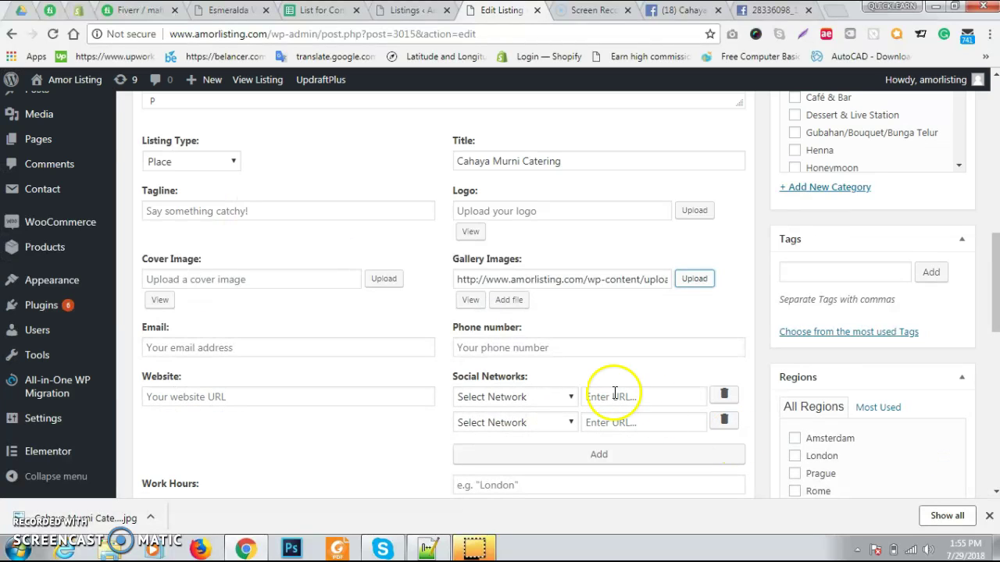
# Step: Set the uploaded Cahaya Murni Catering.jpg from the media library as the listing's cover image
pyautogui.click(383, 279)
pyautogui.click(90, 240)
pyautogui.click(934, 456)
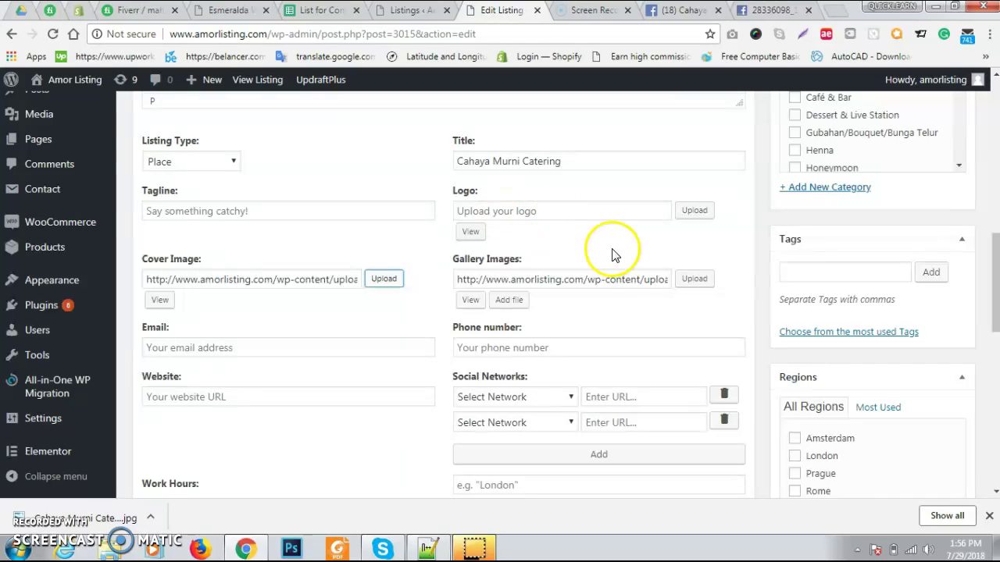
# Step: Copy the Cahaya Murni Catering contact number from the contact spreadsheet into the listing's phone number field
pyautogui.click(552, 351)
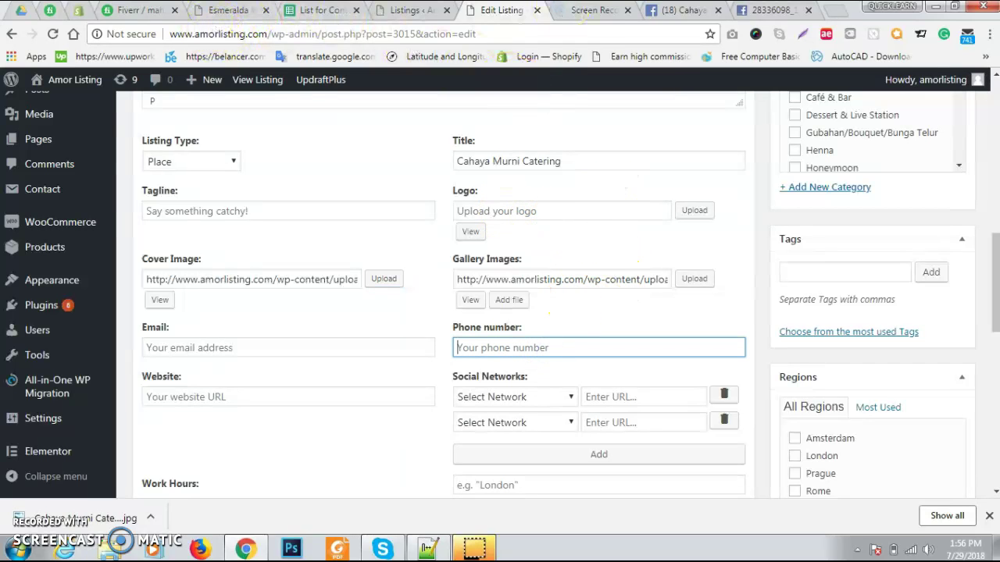
pyautogui.click(681, 11)
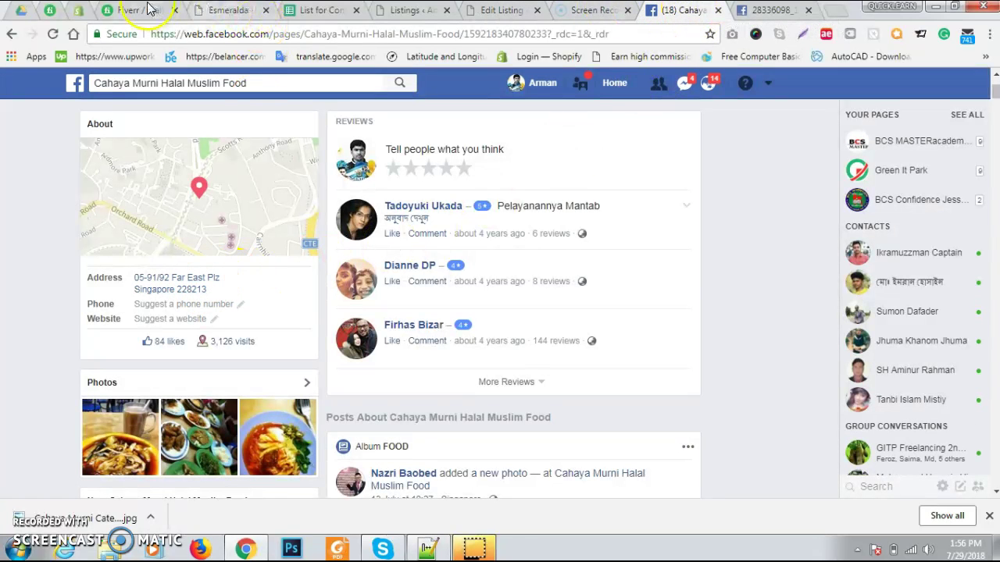
pyautogui.click(321, 10)
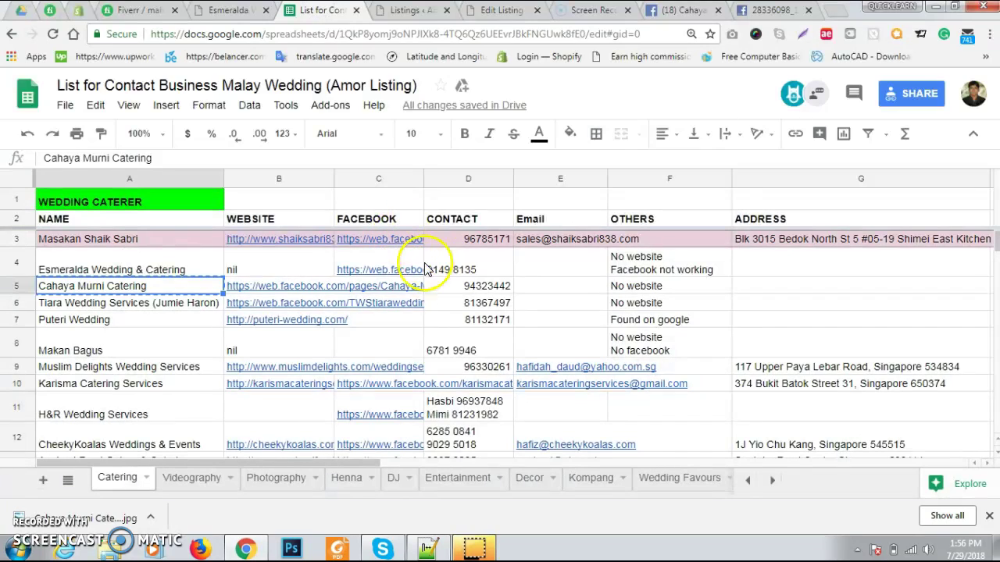
pyautogui.doubleClick(506, 287)
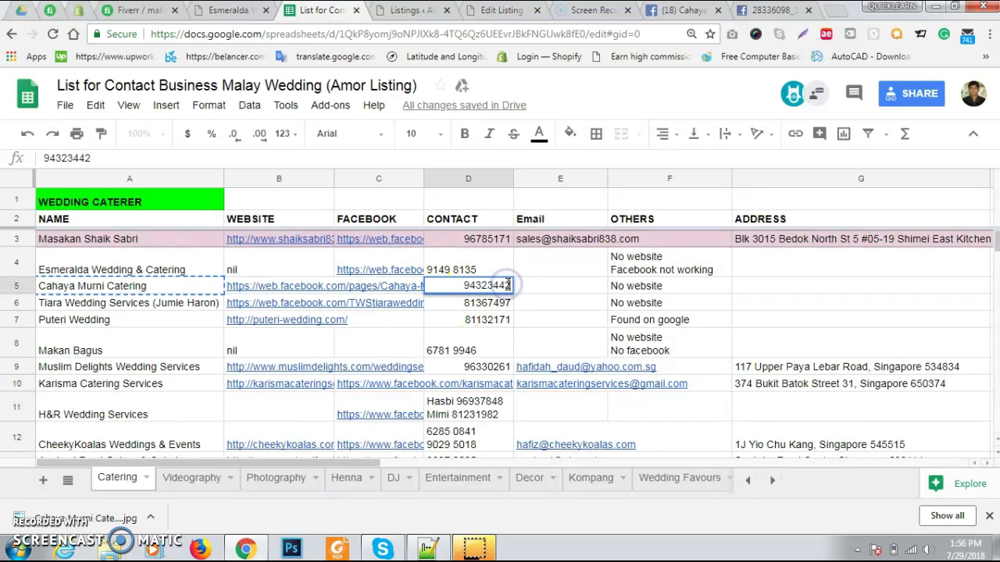
pyautogui.click(529, 290)
pyautogui.click(494, 291)
pyautogui.hotkey('ctrl', 'c')
pyautogui.click(502, 10)
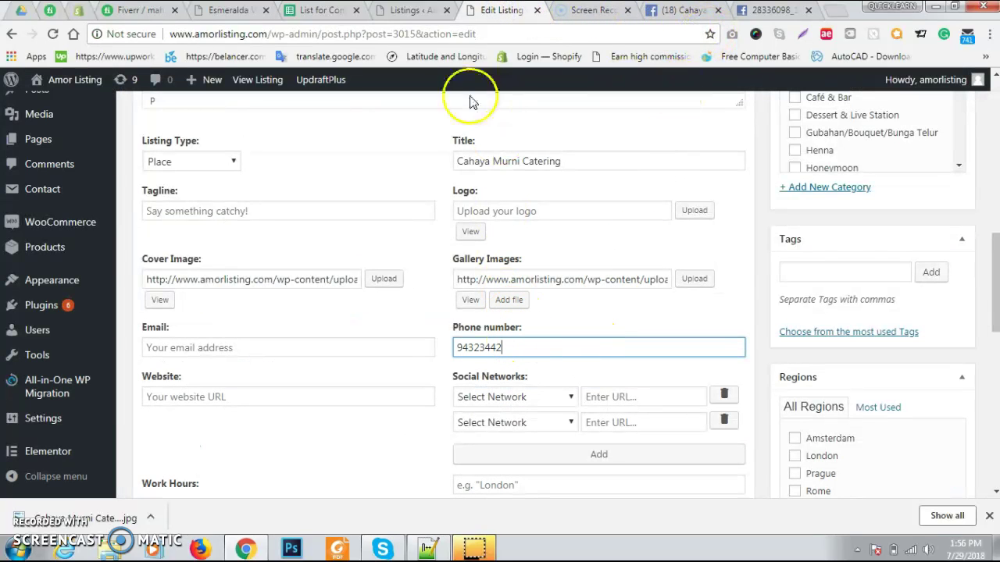
# Step: Check the Cahaya Murni Catering row of the contact spreadsheet for email, website and address details
pyautogui.click(323, 12)
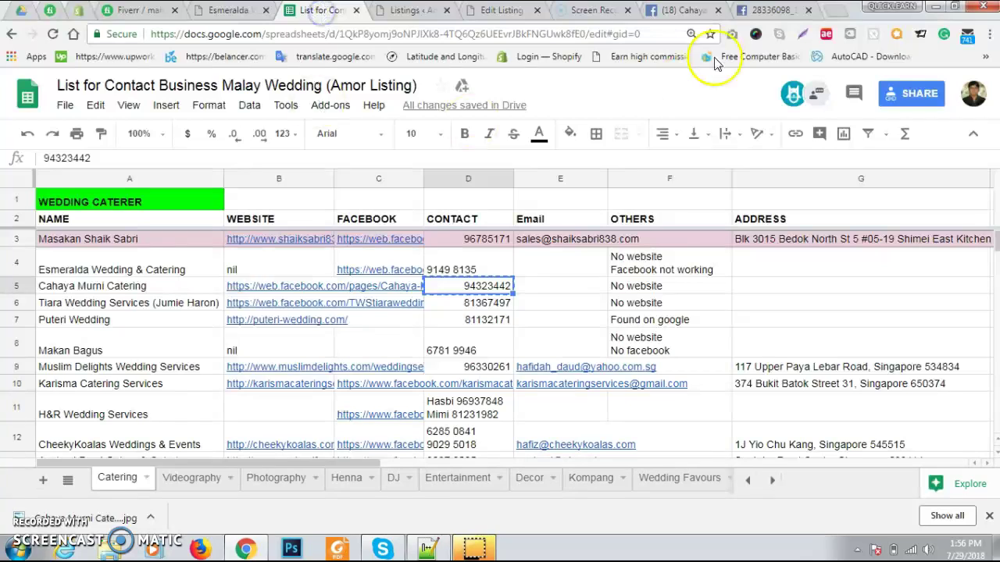
pyautogui.click(757, 13)
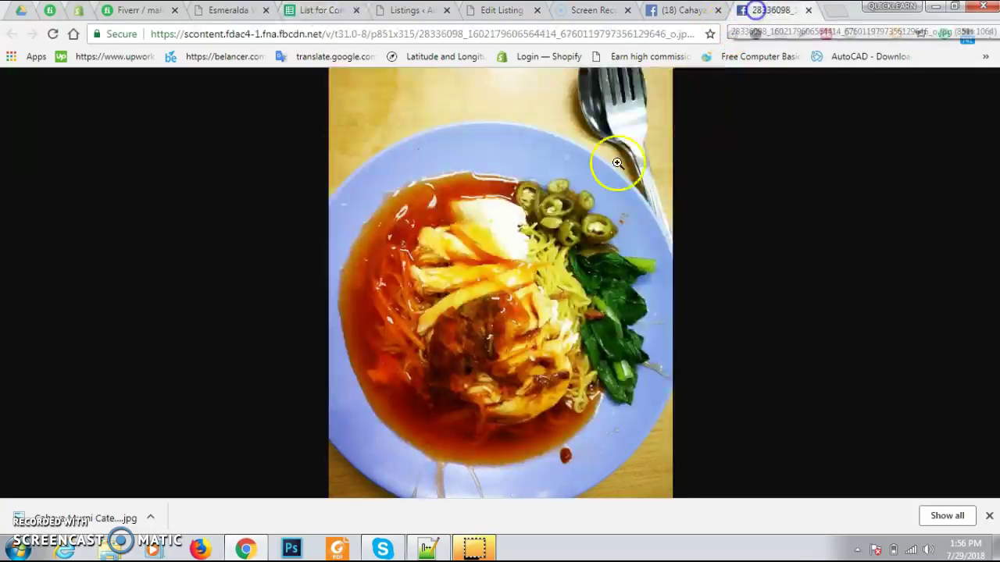
pyautogui.click(669, 11)
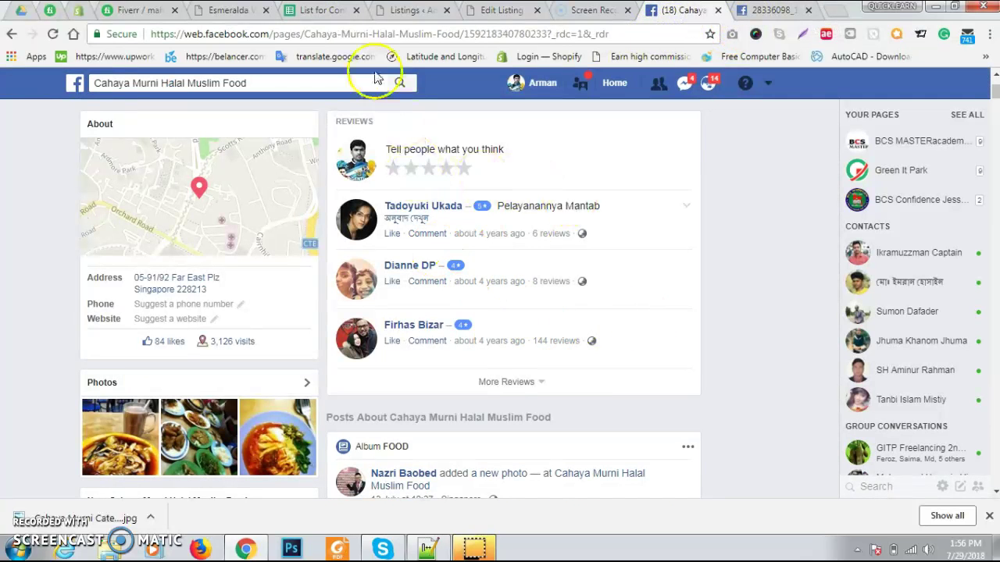
pyautogui.click(316, 10)
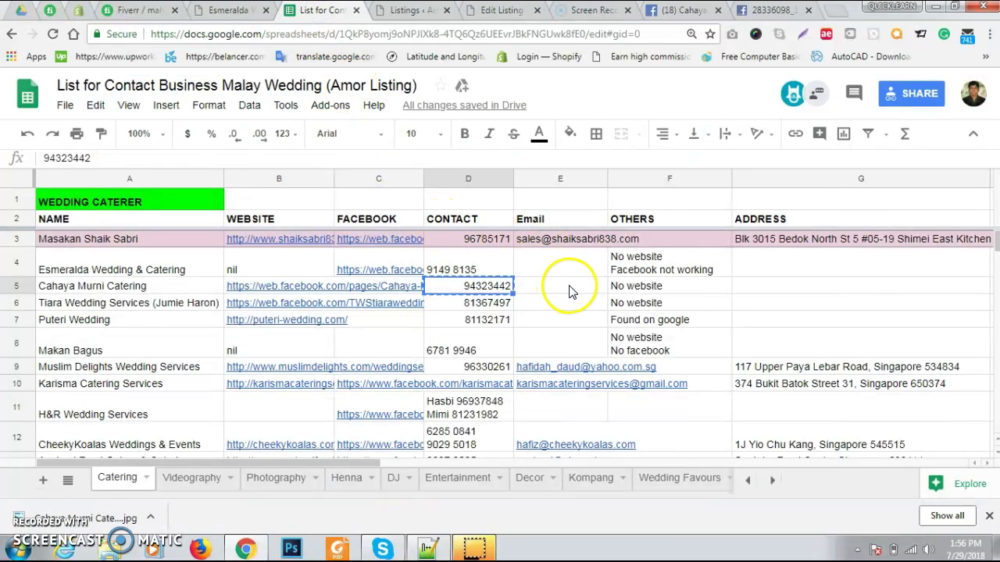
pyautogui.click(656, 287)
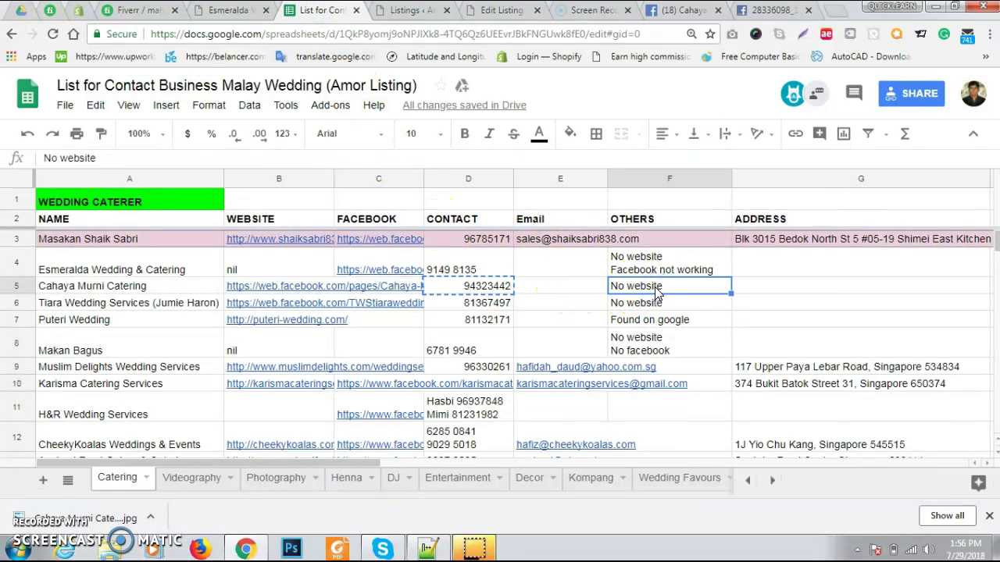
pyautogui.click(769, 287)
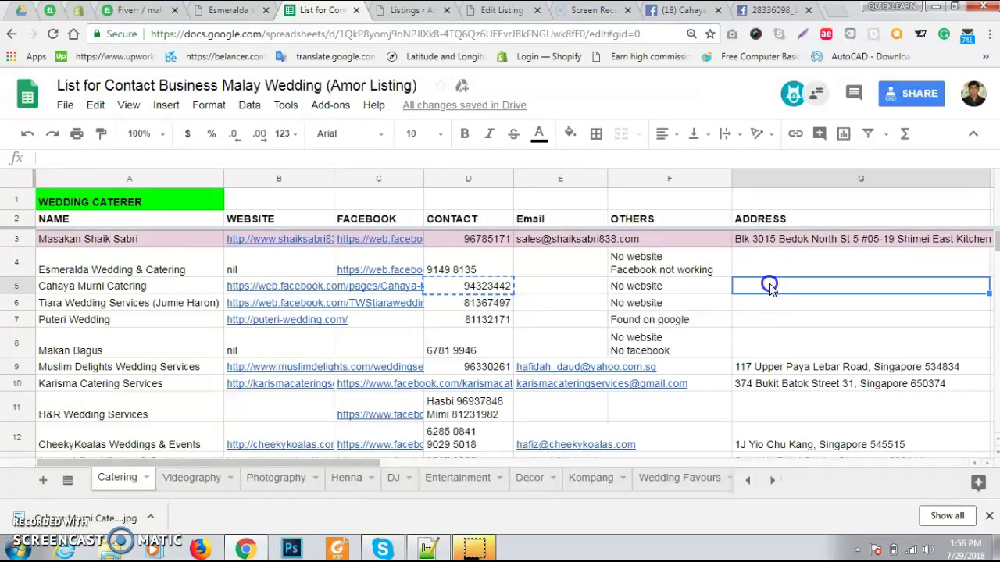
pyautogui.click(668, 287)
pyautogui.click(772, 291)
# Step: Copy the business address from the About section of the Cahaya Murni Halal Muslim Food Facebook page and return to the listing editor
pyautogui.click(742, 11)
pyautogui.click(694, 12)
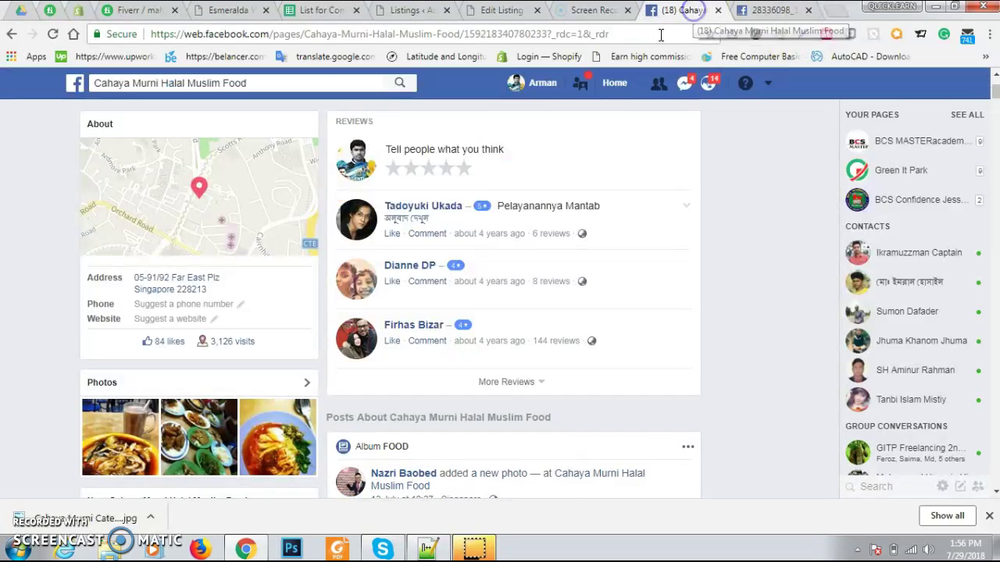
pyautogui.click(202, 291)
pyautogui.click(69, 276)
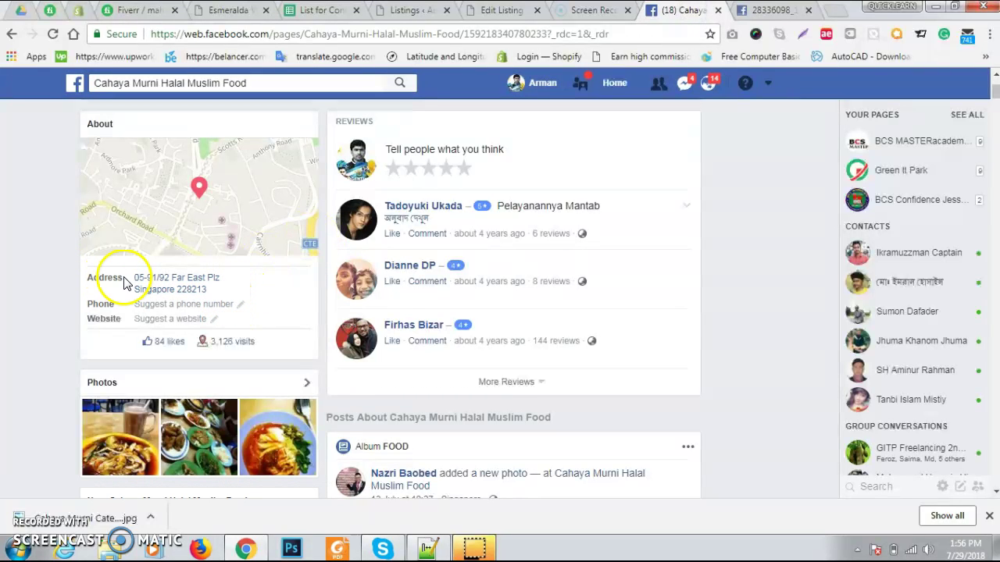
pyautogui.moveTo(123, 277); pyautogui.dragTo(191, 287)
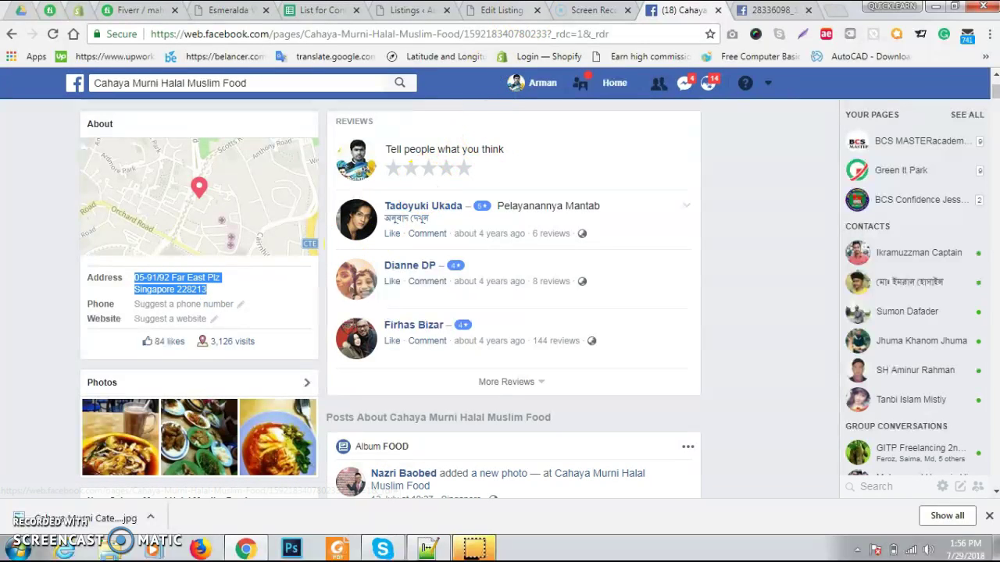
pyautogui.click(526, 11)
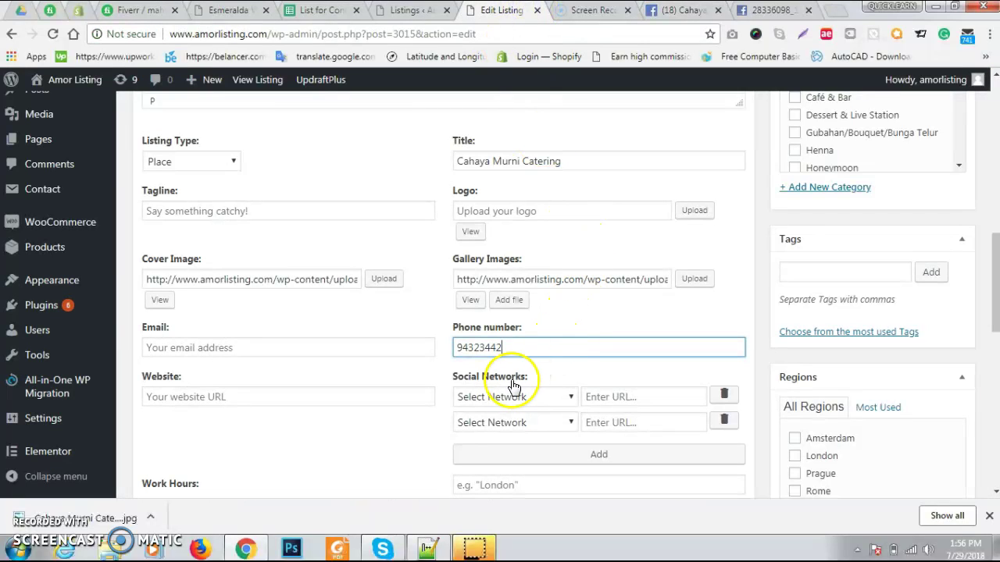
pyautogui.click(505, 453)
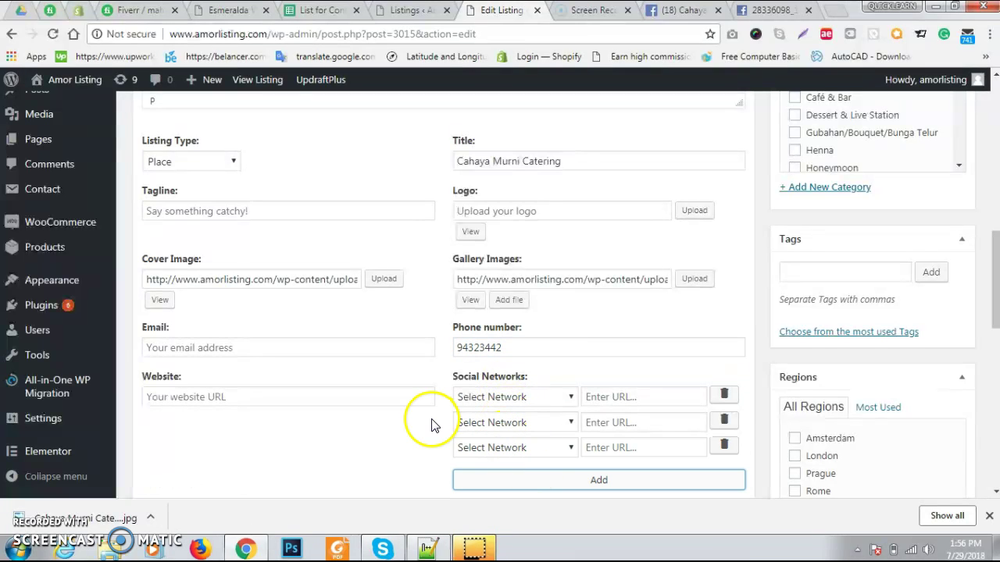
pyautogui.scroll(-2, 547, 418)
pyautogui.click(723, 375)
# Step: Paste the copied business address into the listing's location field above the map and remove the leading spaces
pyautogui.scroll(-3, 593, 344)
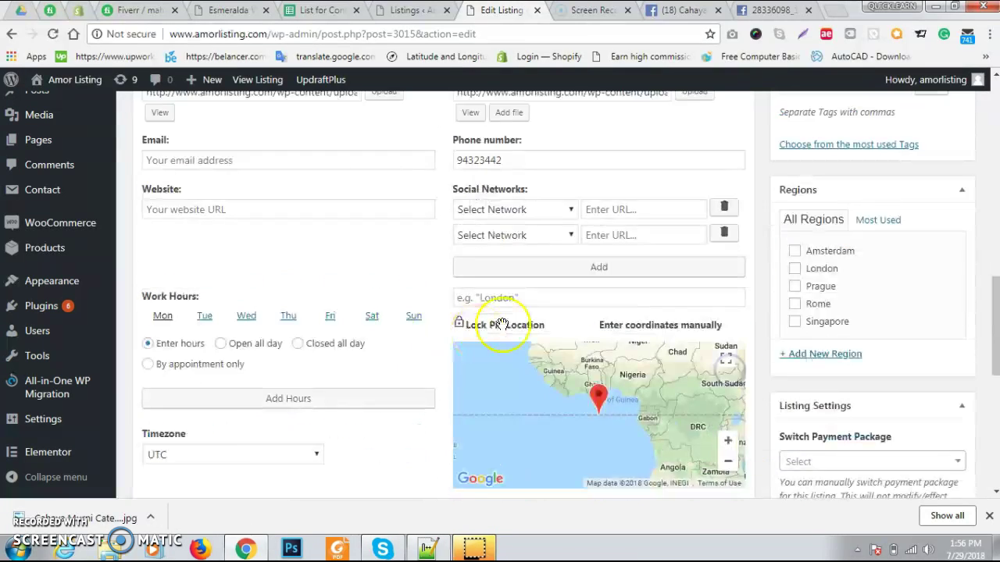
pyautogui.click(554, 266)
pyautogui.hotkey('ctrl', 'v')
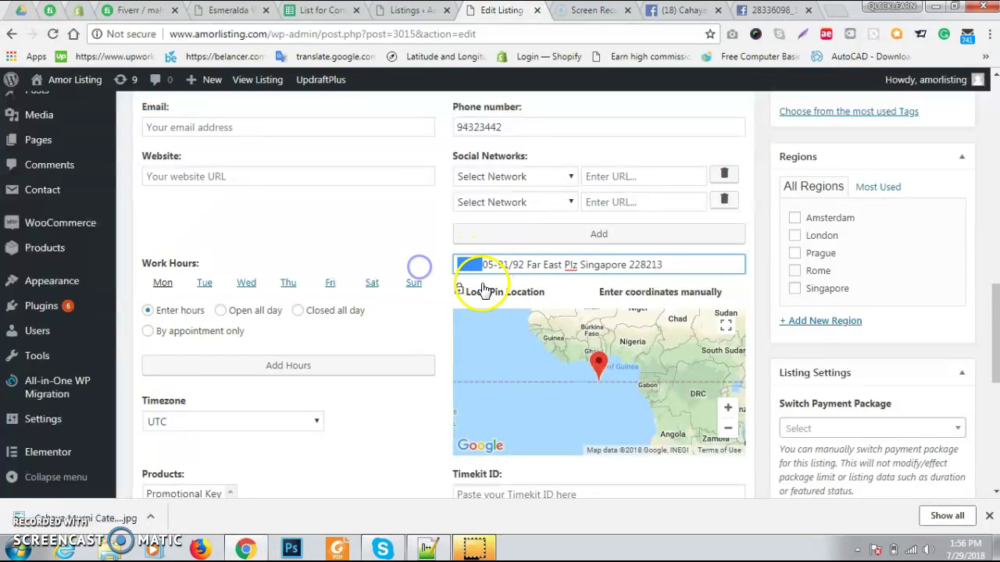
pyautogui.scroll(1, 234, 250)
# Step: Assign the listing to the Singapore region
pyautogui.click(208, 201)
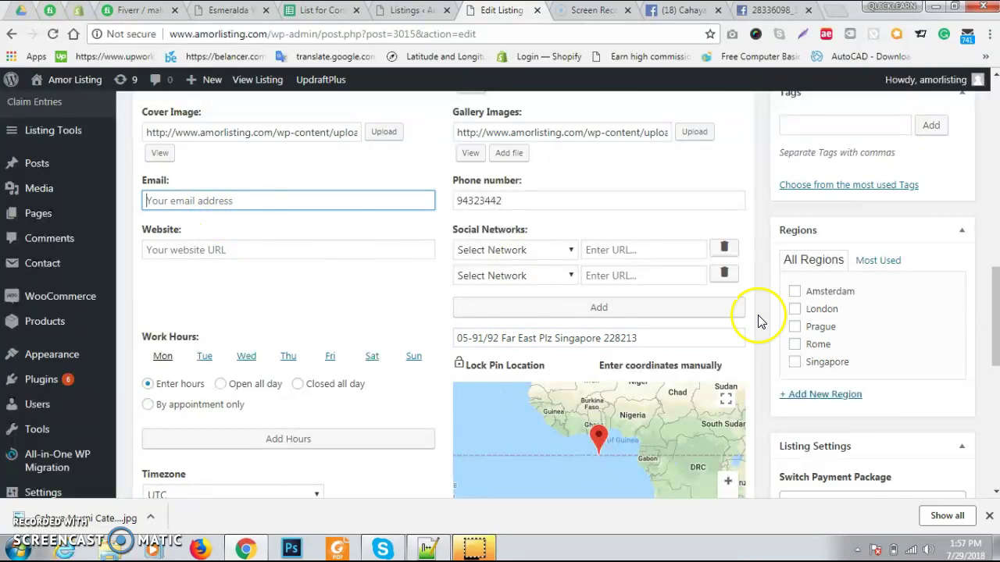
pyautogui.scroll(-3, 761, 322)
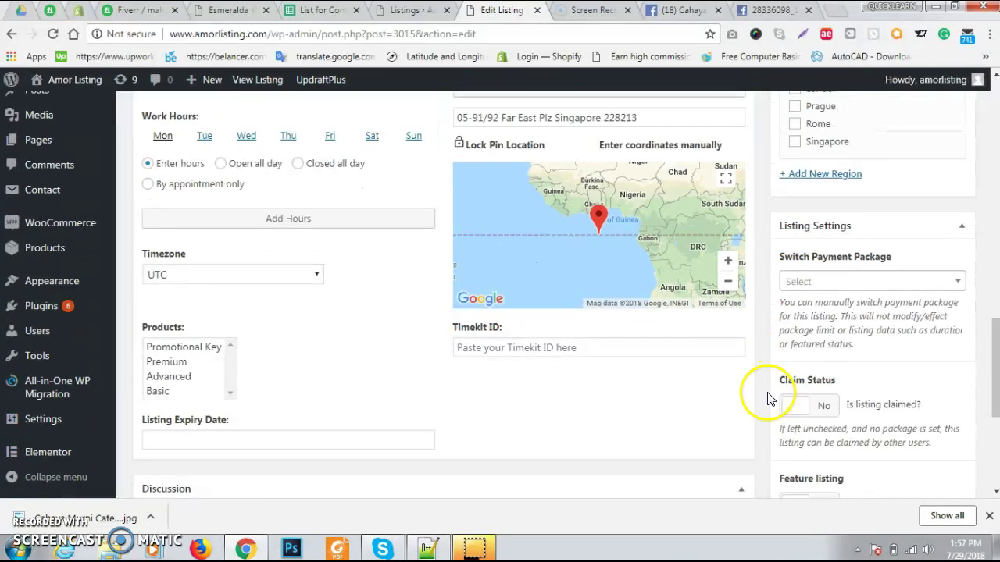
pyautogui.scroll(3, 770, 398)
pyautogui.click(794, 363)
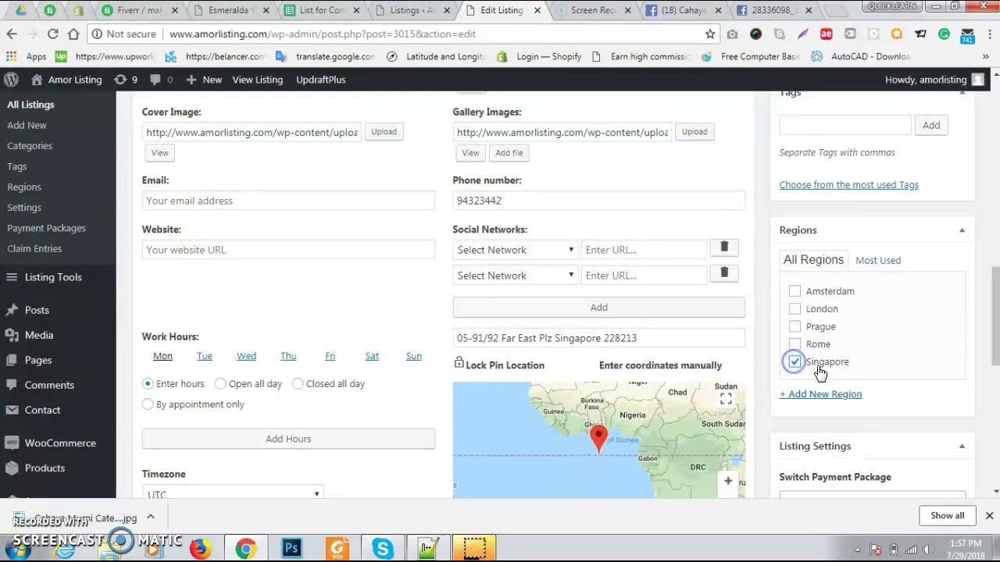
# Step: Review the whole listing form, including categories, description, work hours and images, for fields still missing content
pyautogui.scroll(4, 789, 328)
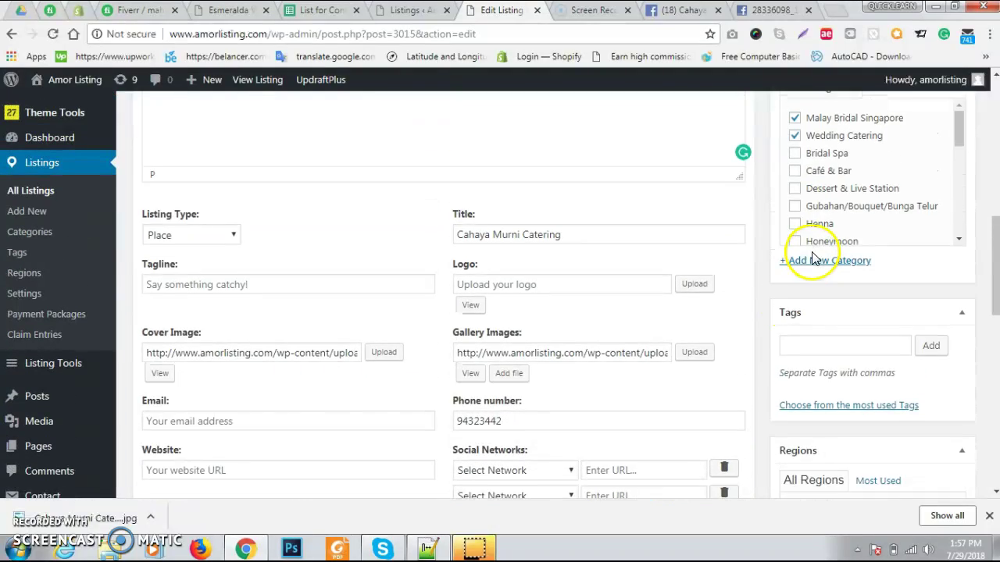
pyautogui.scroll(-15, 629, 265)
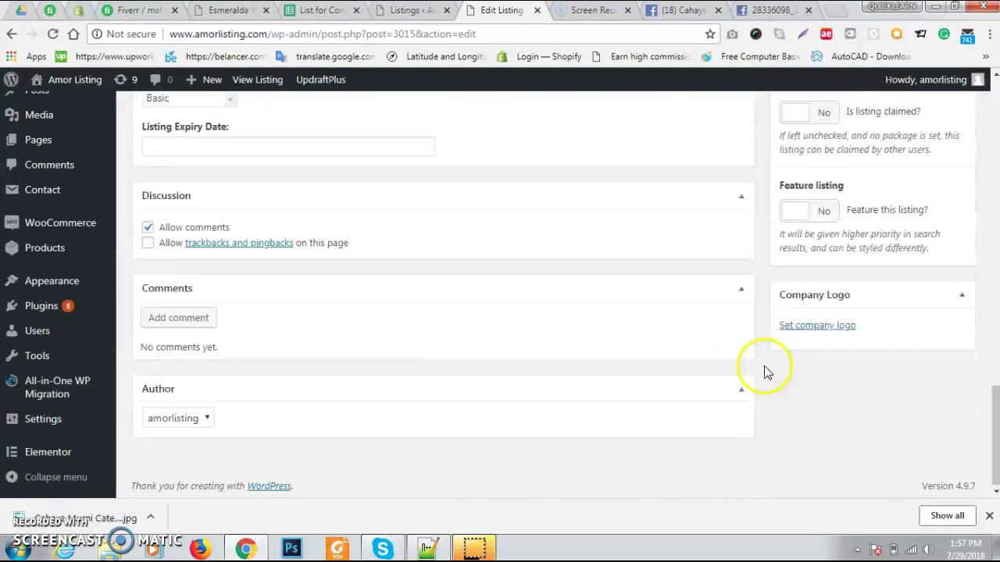
pyautogui.scroll(5, 477, 328)
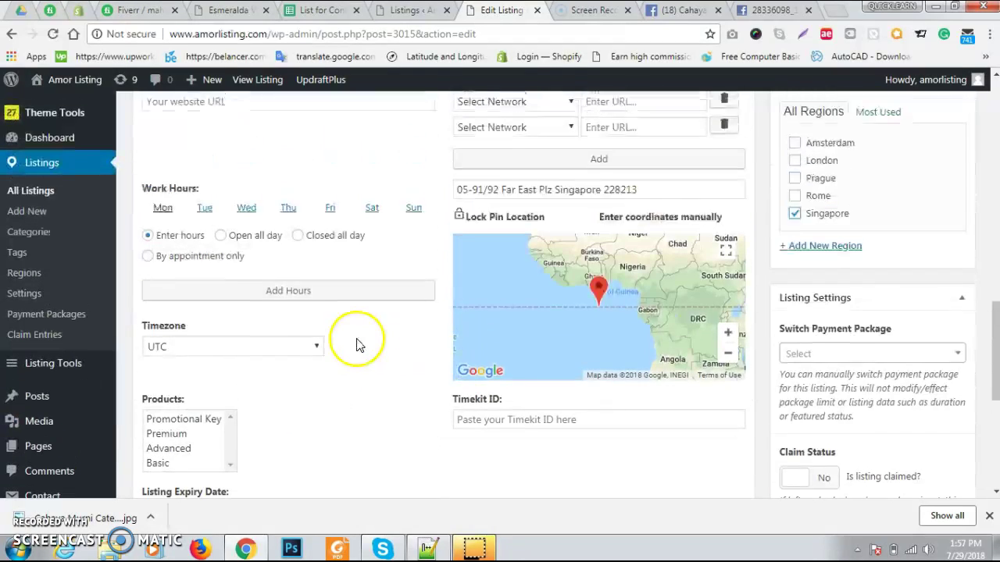
pyautogui.scroll(4, 282, 350)
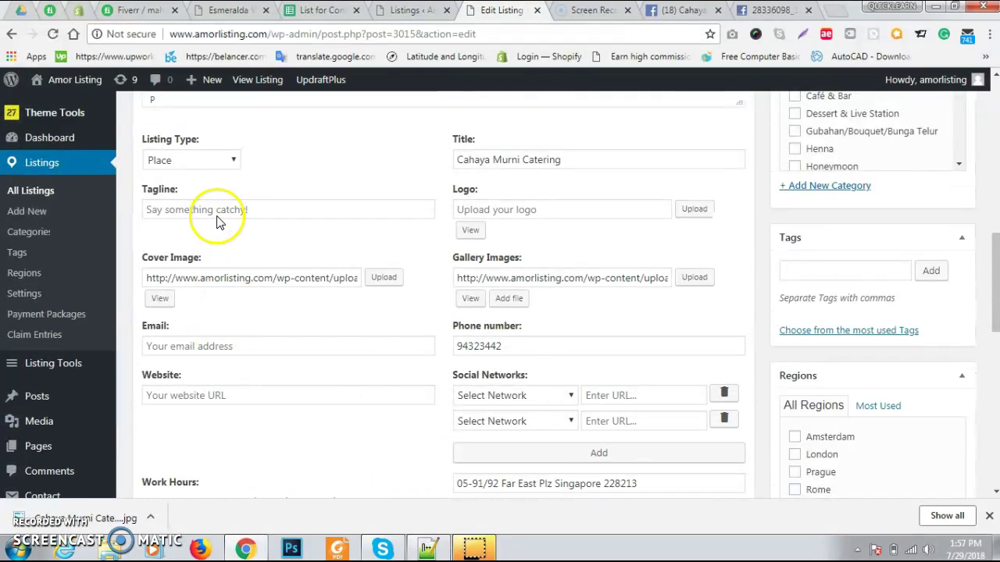
pyautogui.scroll(4, 217, 173)
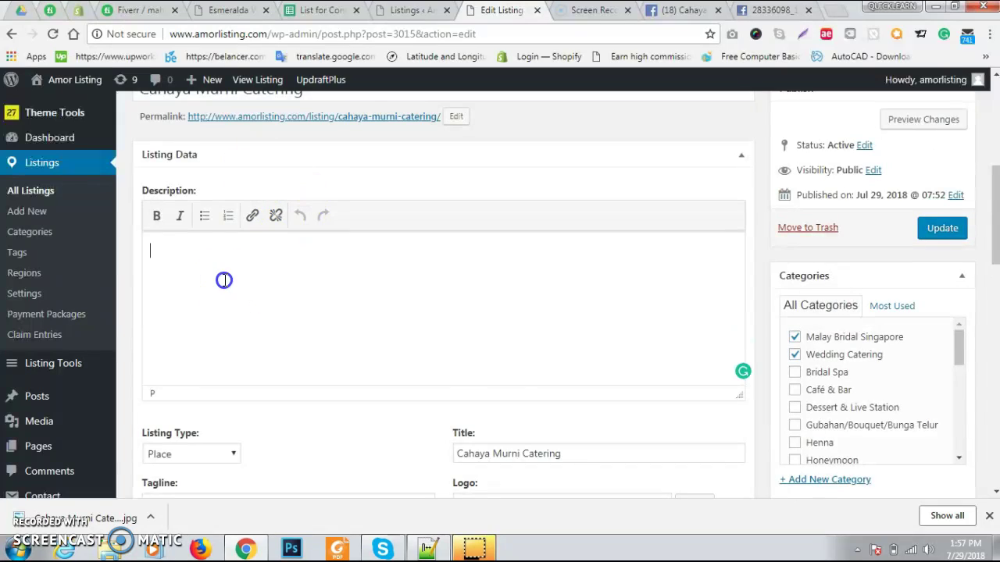
pyautogui.scroll(-3, 603, 283)
pyautogui.scroll(-1, 502, 323)
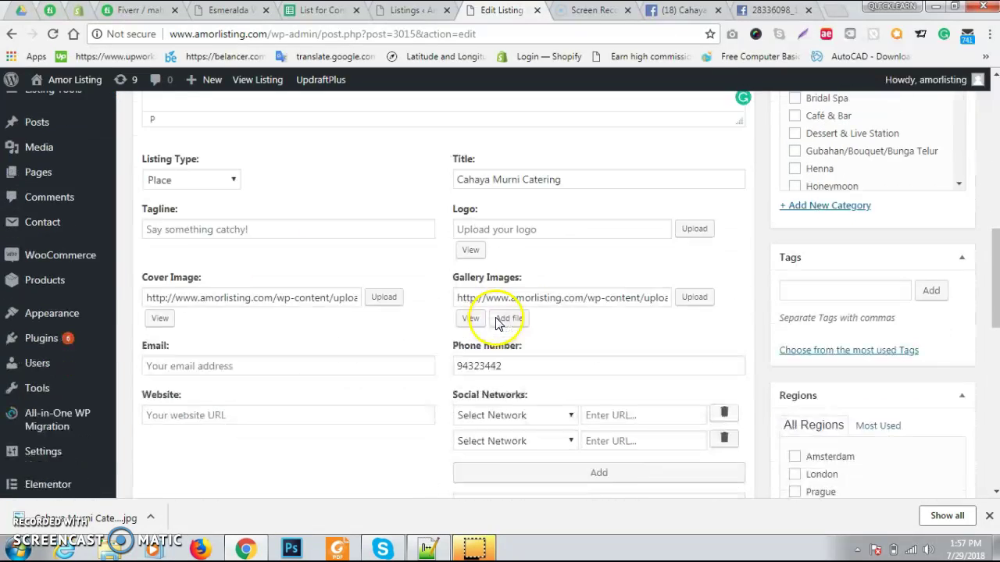
# Step: Copy the name Cahaya Murni Halal Muslim Food from the Facebook page and search Google for it in a new browser tab
pyautogui.click(767, 9)
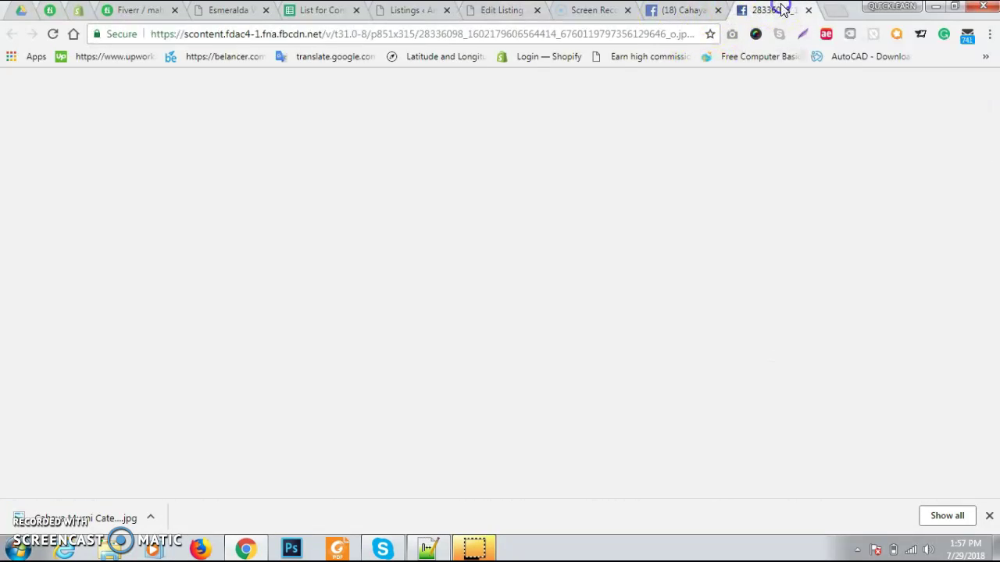
pyautogui.click(694, 9)
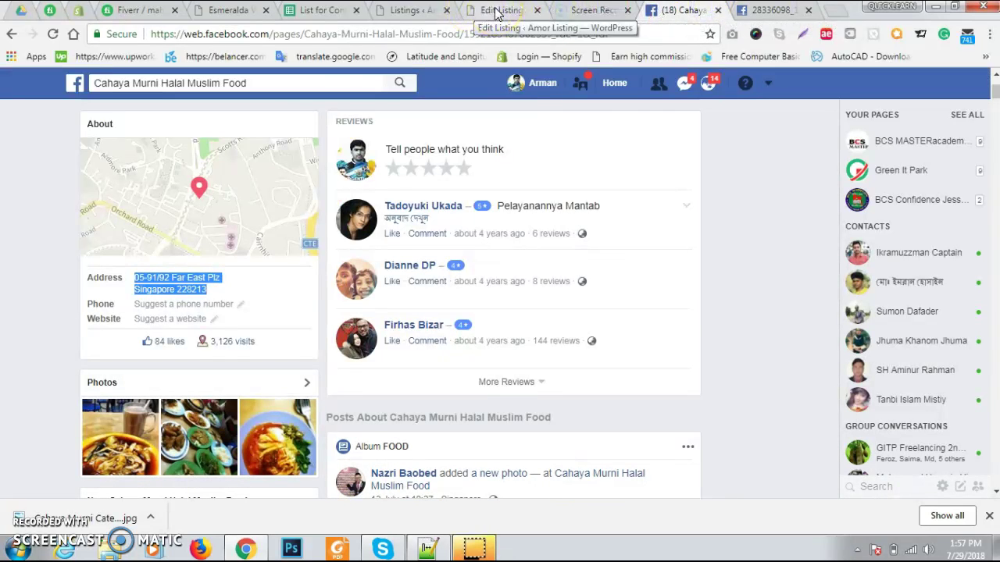
pyautogui.doubleClick(125, 84)
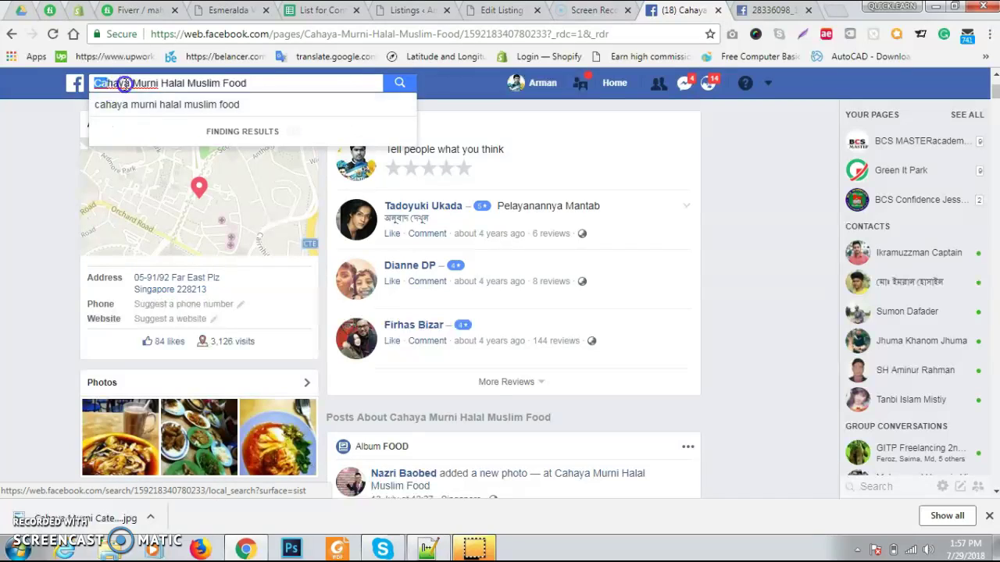
pyautogui.moveTo(125, 84); pyautogui.dragTo(270, 87)
pyautogui.hotkey('ctrl', 'c')
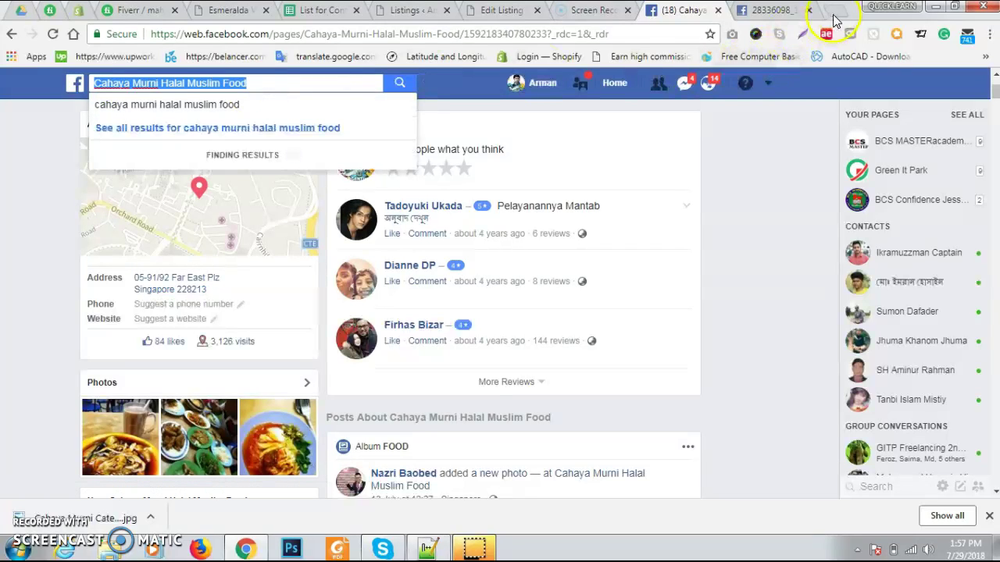
pyautogui.click(834, 10)
pyautogui.hotkey('ctrl', 'v')
pyautogui.press('Return')
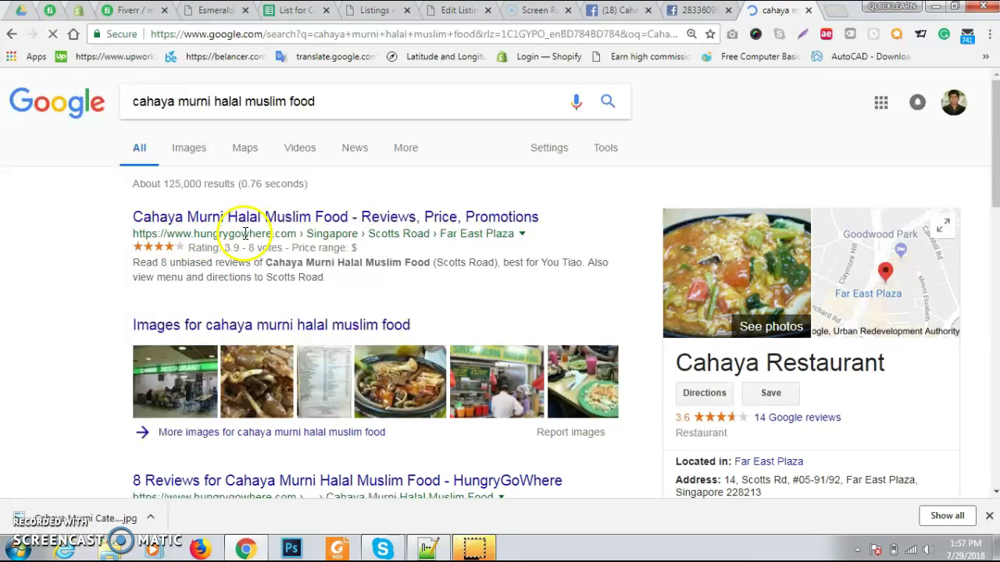
# Step: Open the HungryGoWhere reviews result in a new browser tab and examine the Cahaya Restaurant details shown beside the search results
pyautogui.rightClick(256, 218)
pyautogui.click(290, 225)
pyautogui.scroll(-3, 168, 257)
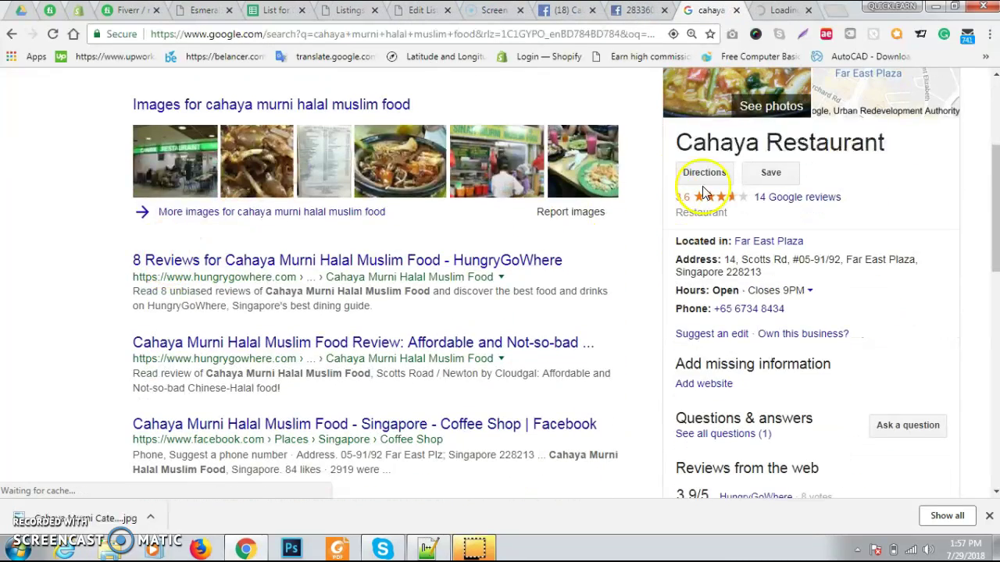
pyautogui.scroll(1, 859, 179)
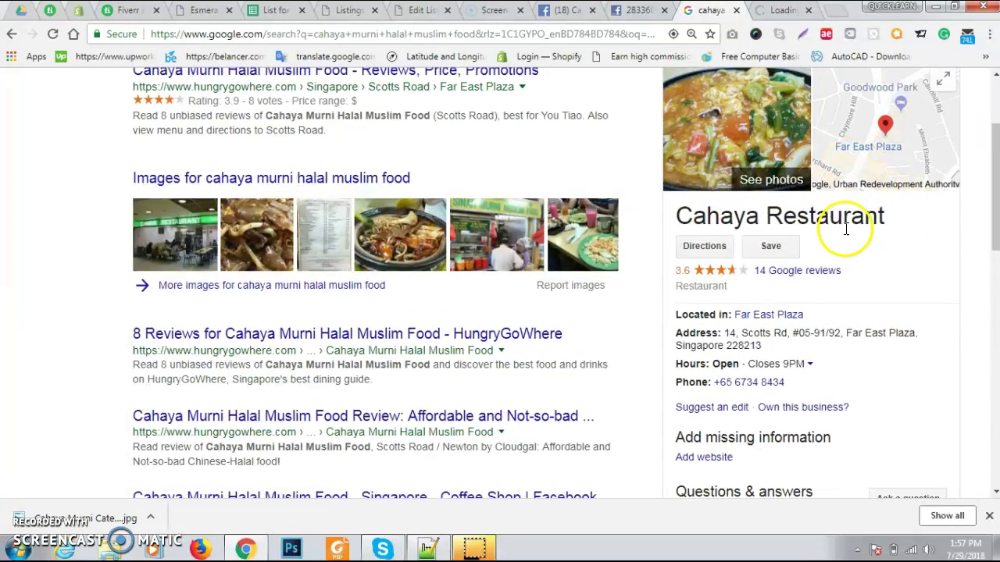
pyautogui.scroll(2, 849, 223)
pyautogui.scroll(-2, 866, 341)
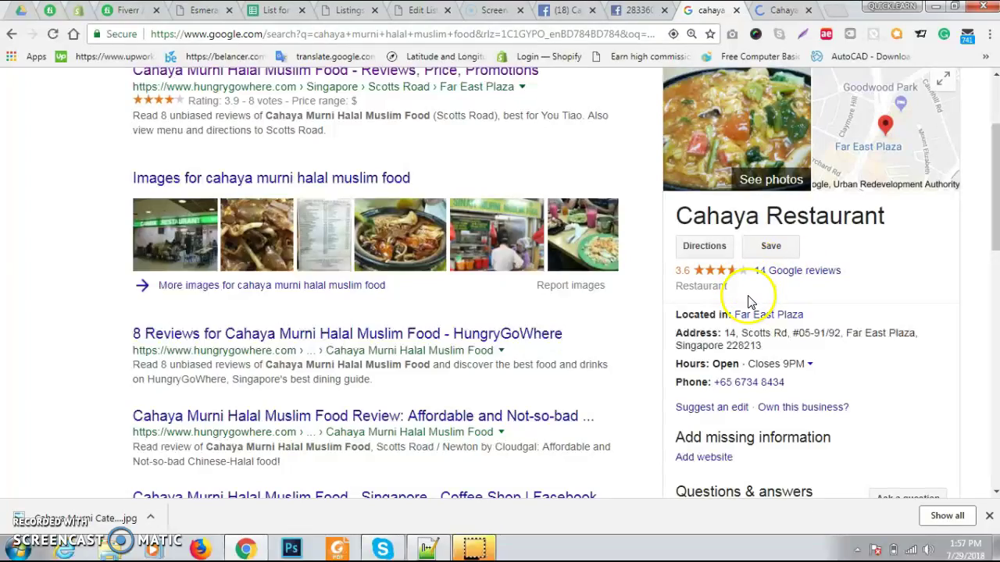
# Step: Look over the remaining Google results and open the Cahaya Murni Halal Muslim Food Facebook result in a new browser tab
pyautogui.scroll(-1, 750, 300)
pyautogui.scroll(-2, 750, 301)
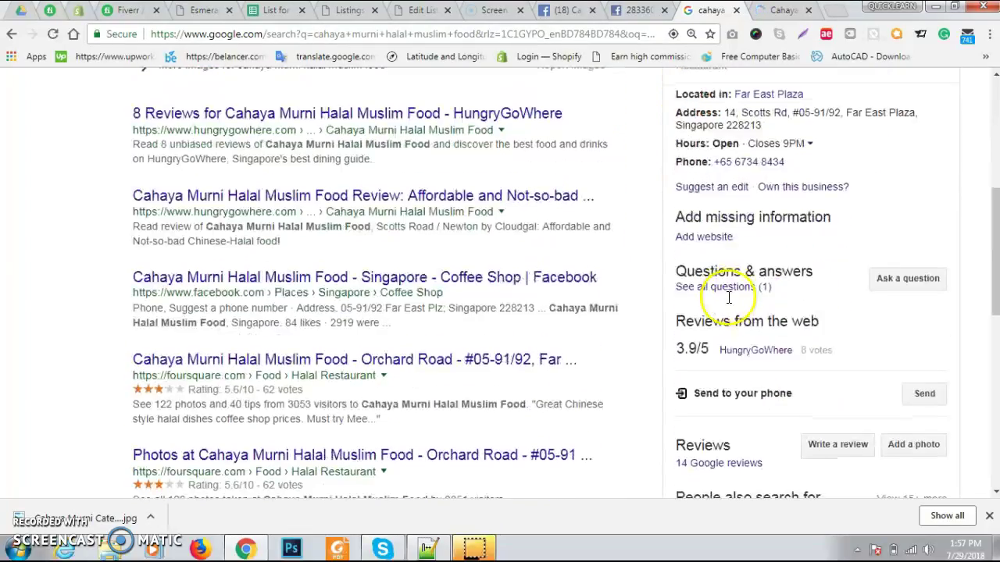
pyautogui.scroll(-2, 725, 245)
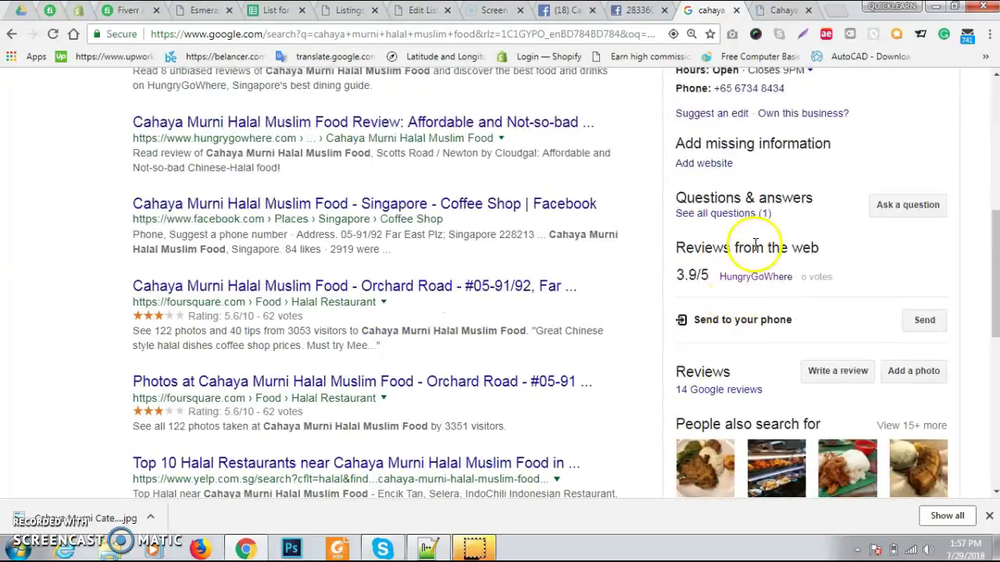
pyautogui.scroll(1, 720, 291)
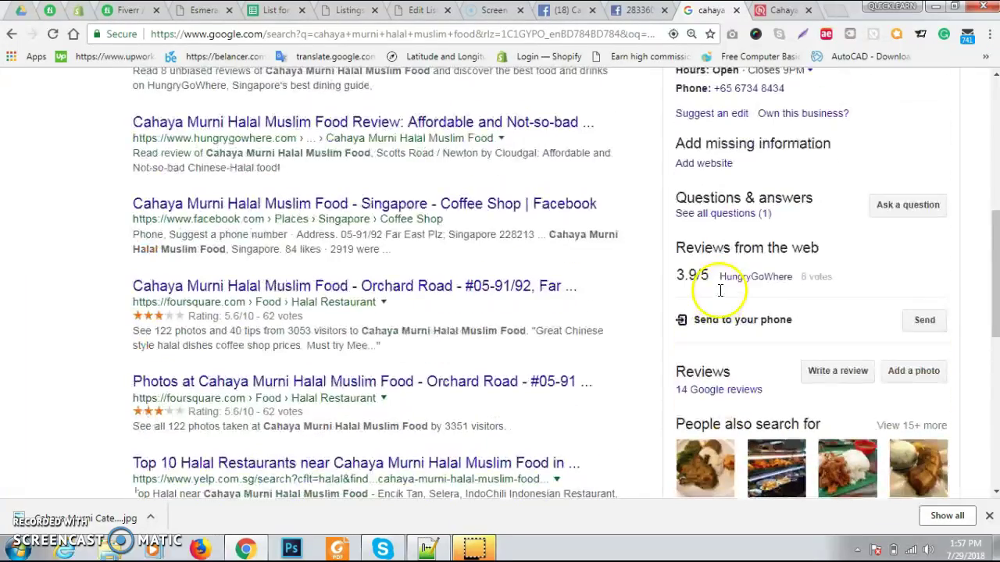
pyautogui.rightClick(244, 211)
pyautogui.click(307, 217)
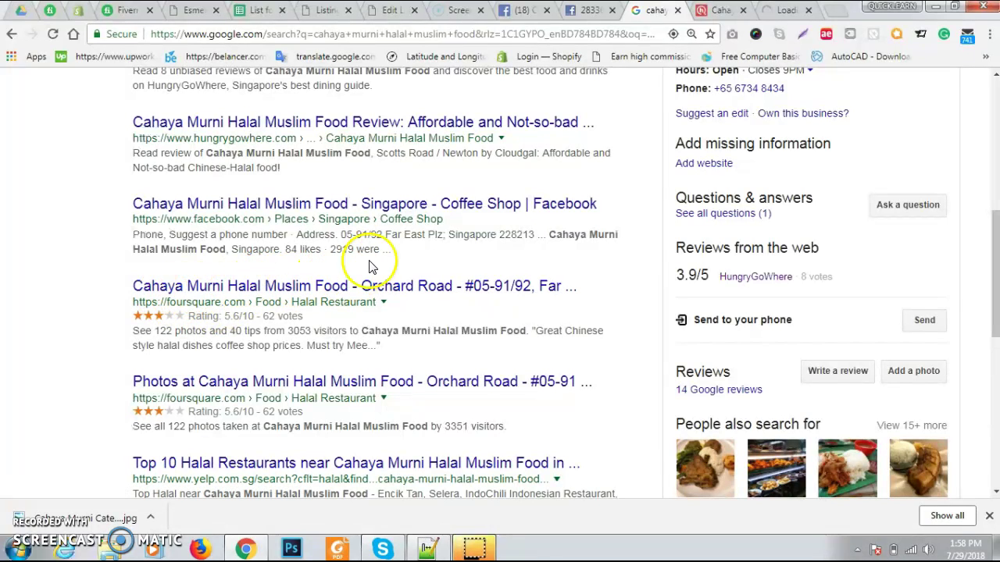
# Step: Examine the HungryGoWhere page for the restaurant's description, address, cuisine and opening hours
pyautogui.click(709, 13)
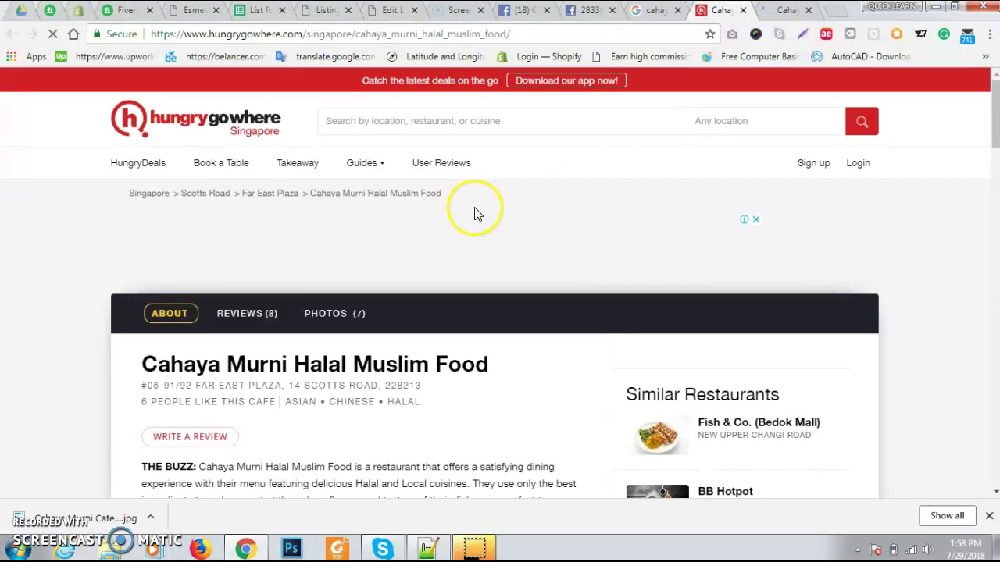
pyautogui.scroll(-2, 164, 258)
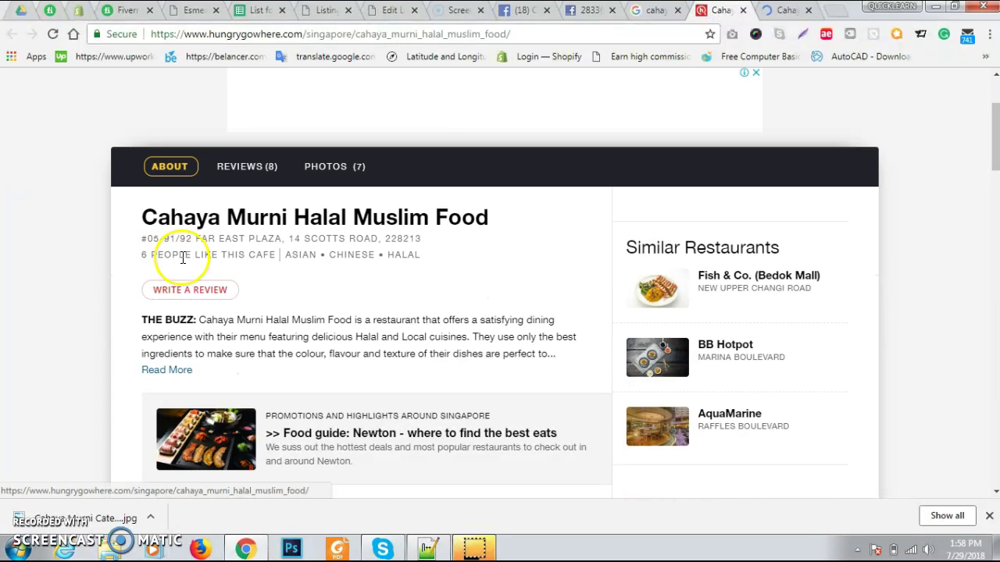
pyautogui.scroll(-1, 238, 274)
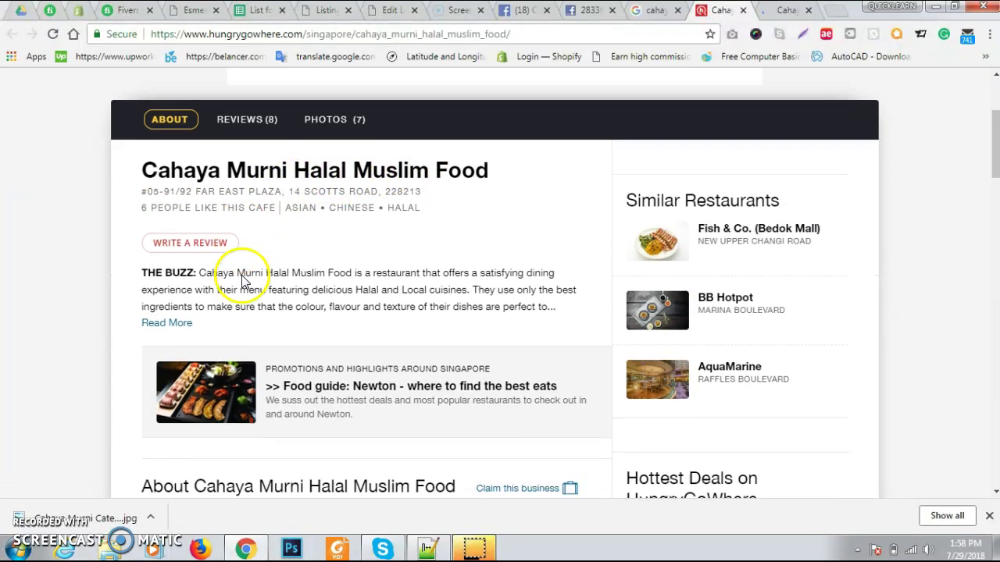
pyautogui.scroll(-2, 332, 266)
pyautogui.scroll(-1, 334, 269)
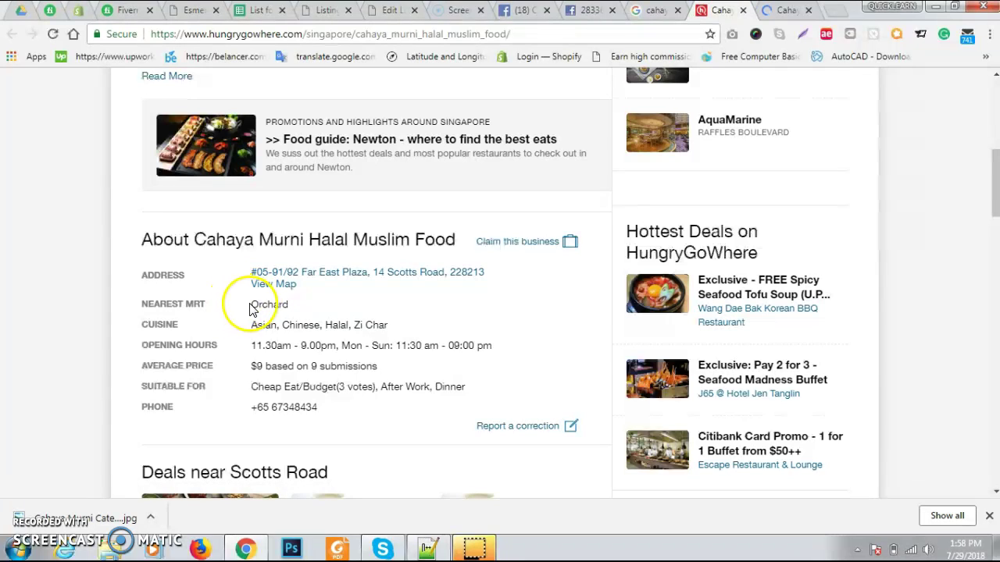
pyautogui.click(277, 386)
pyautogui.scroll(3, 328, 457)
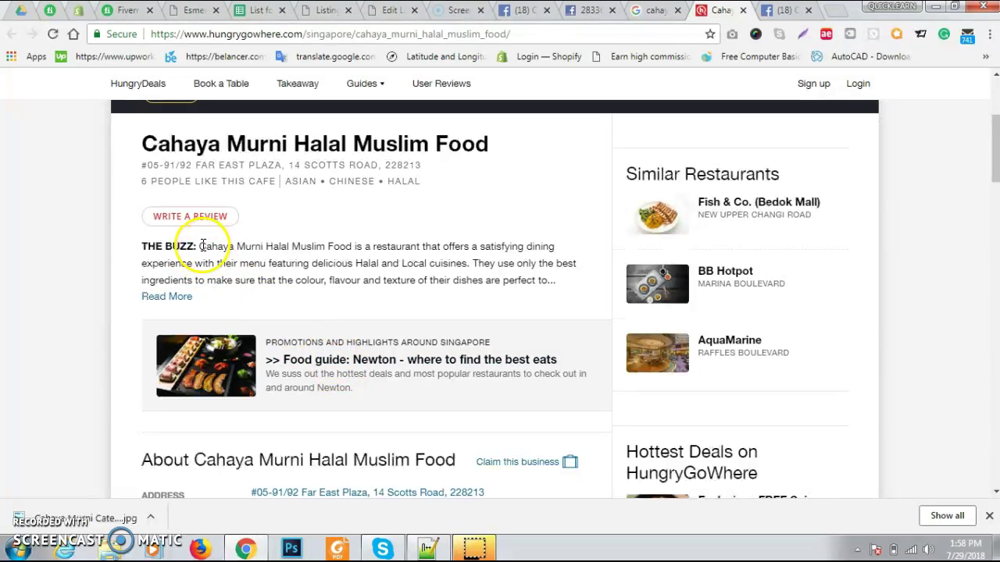
# Step: Expand the restaurant's full THE BUZZ text on HungryGoWhere and copy its first paragraph
pyautogui.moveTo(208, 259); pyautogui.dragTo(134, 330)
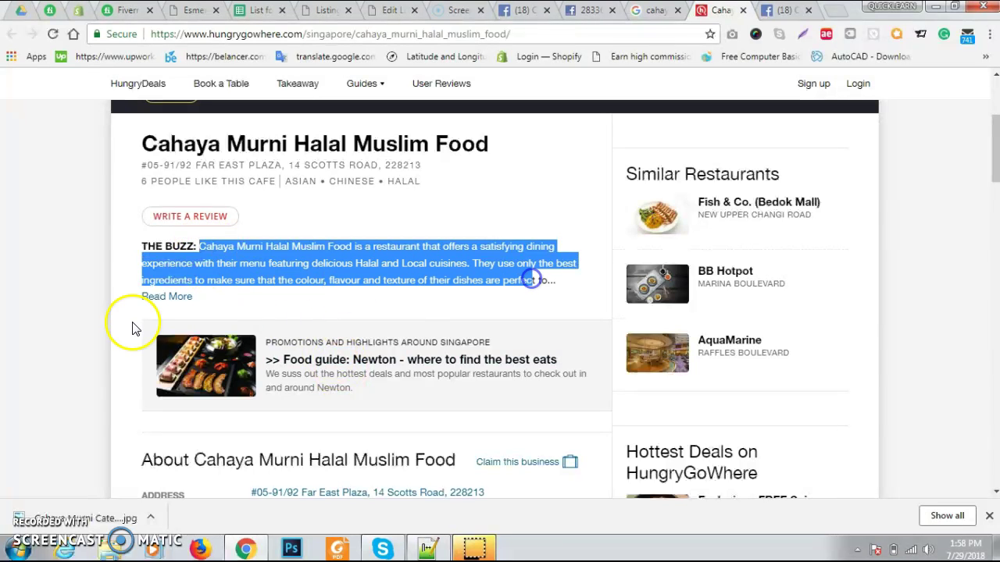
pyautogui.click(167, 298)
pyautogui.moveTo(199, 246); pyautogui.dragTo(242, 310)
pyautogui.hotkey('ctrl', 'c')
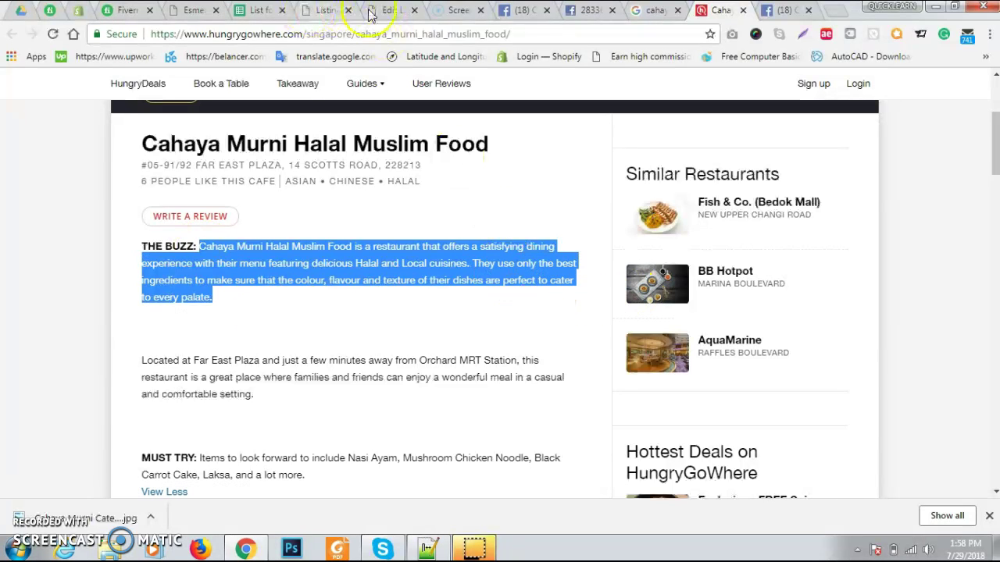
# Step: Paste the copied restaurant paragraph into the Description of the Cahaya Murni Catering listing
pyautogui.click(457, 12)
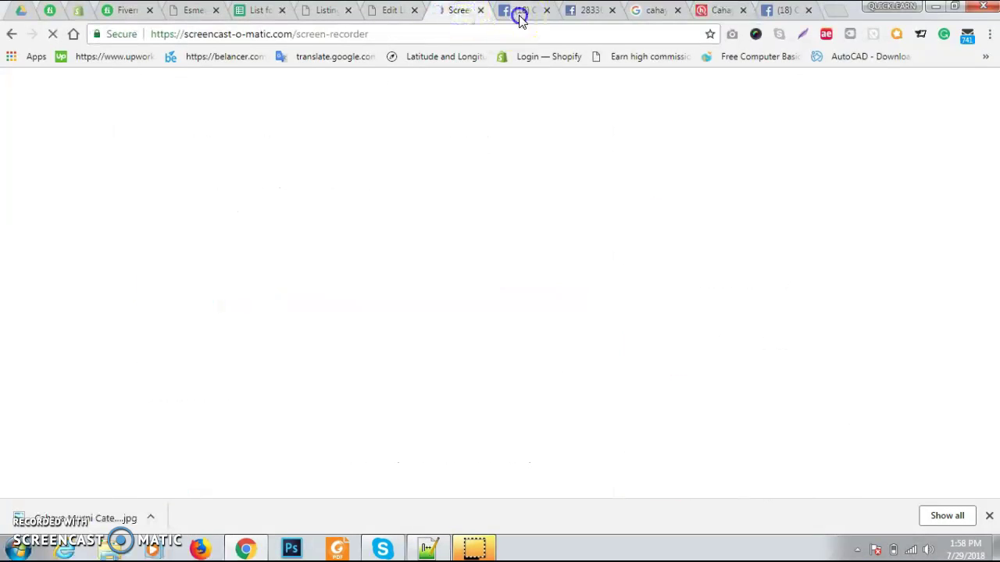
pyautogui.click(519, 13)
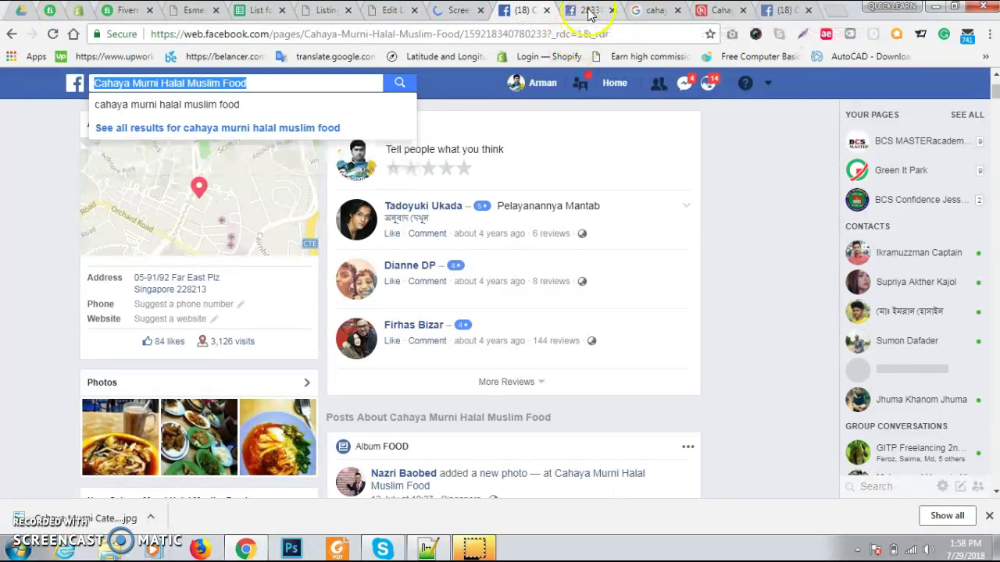
pyautogui.click(396, 11)
pyautogui.scroll(1, 307, 271)
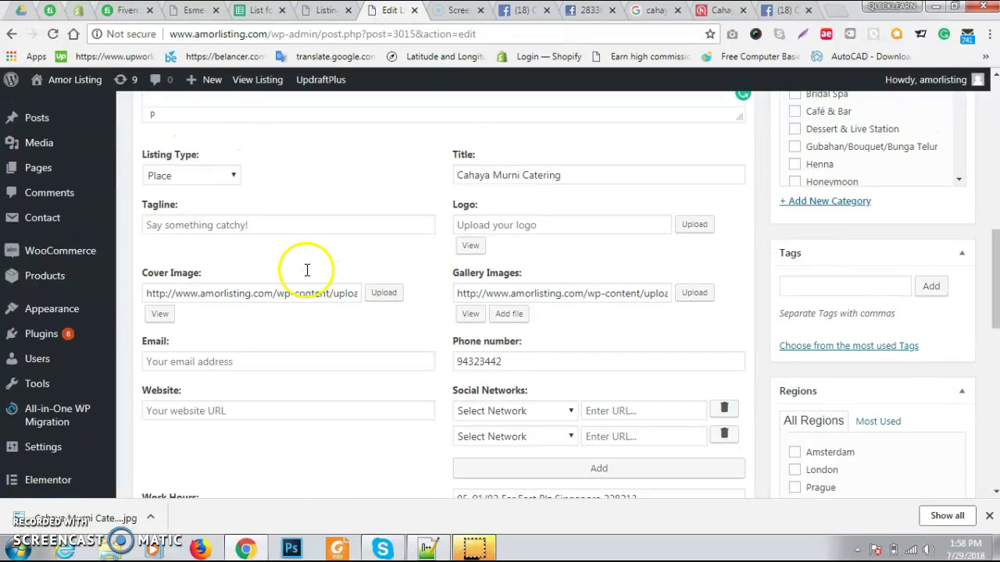
pyautogui.scroll(5, 307, 270)
pyautogui.hotkey('ctrl', 'v')
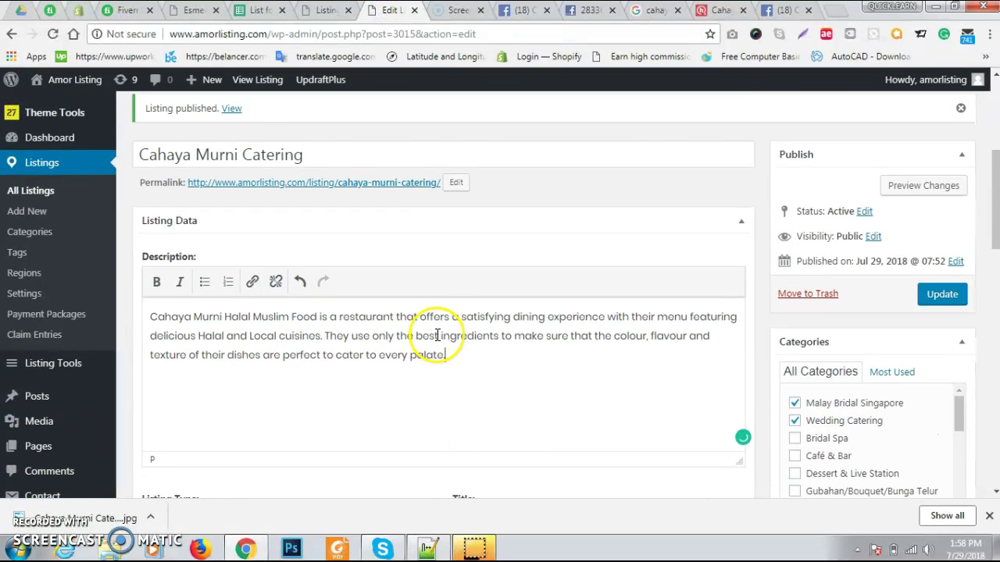
# Step: Check the Facebook page opened from the search results for contact details and close its tab
pyautogui.scroll(-10, 339, 342)
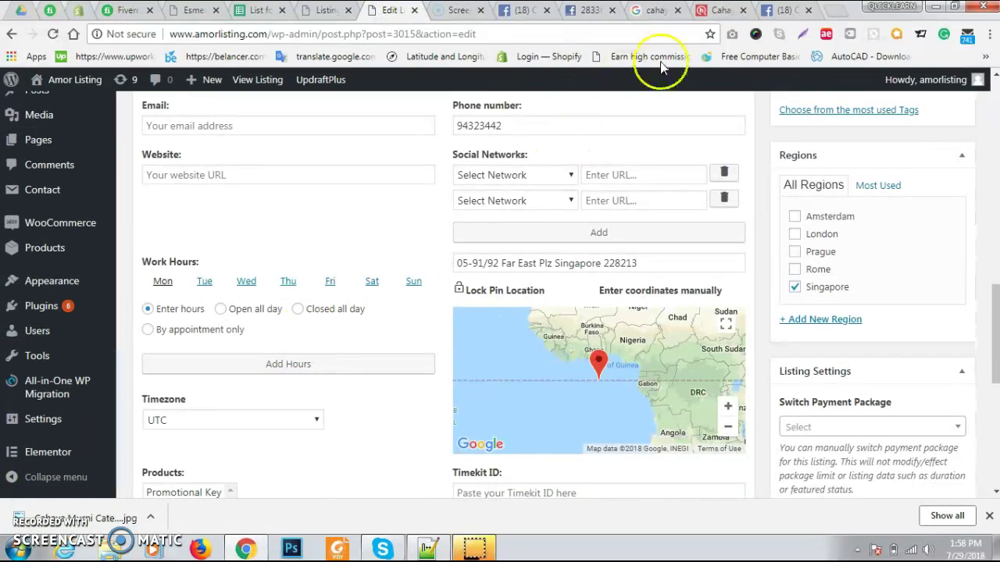
pyautogui.click(773, 11)
pyautogui.click(488, 185)
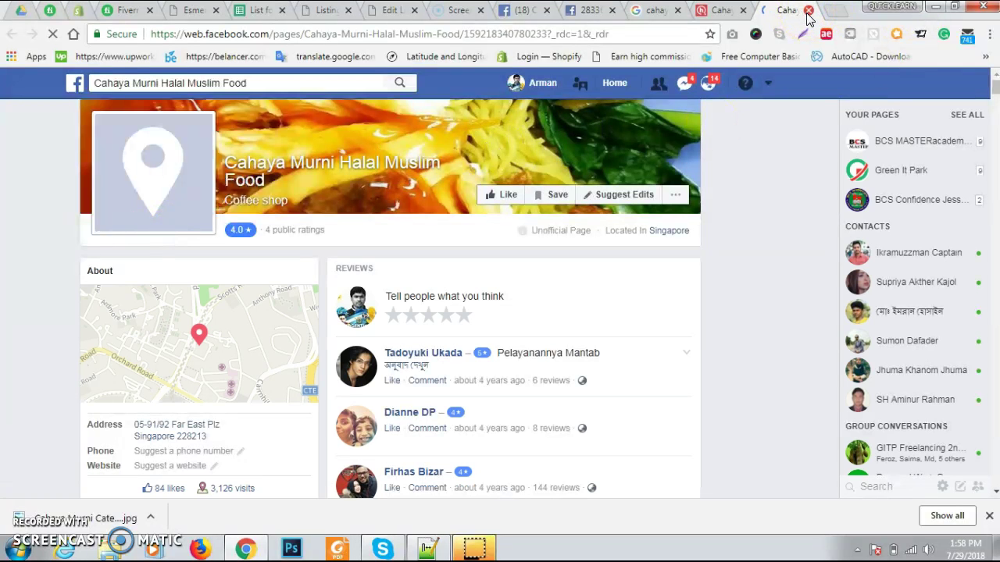
pyautogui.click(808, 10)
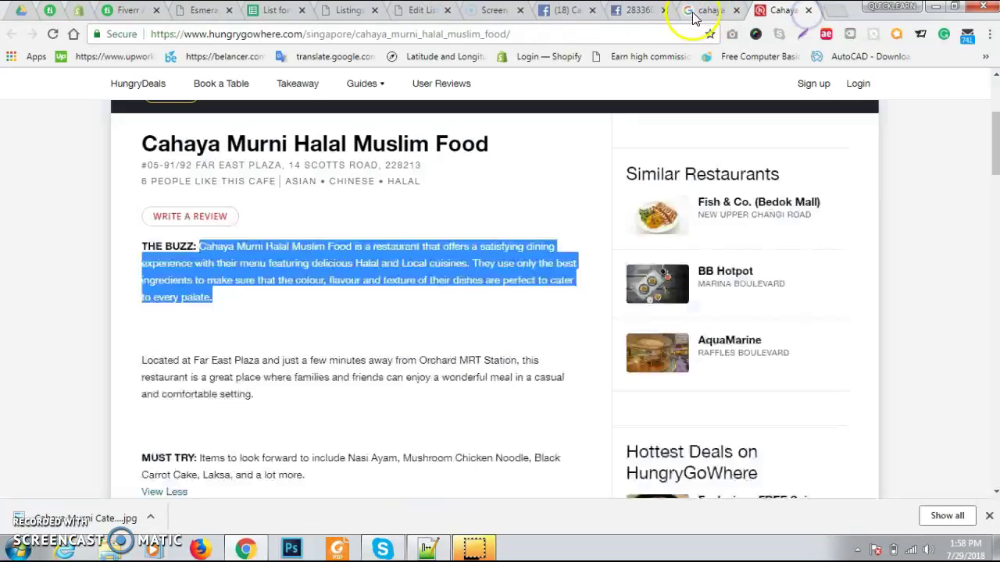
# Step: Check the remaining fields of the Cahaya Murni Catering listing form and update the listing
pyautogui.click(480, 11)
pyautogui.click(415, 11)
pyautogui.scroll(-5, 383, 215)
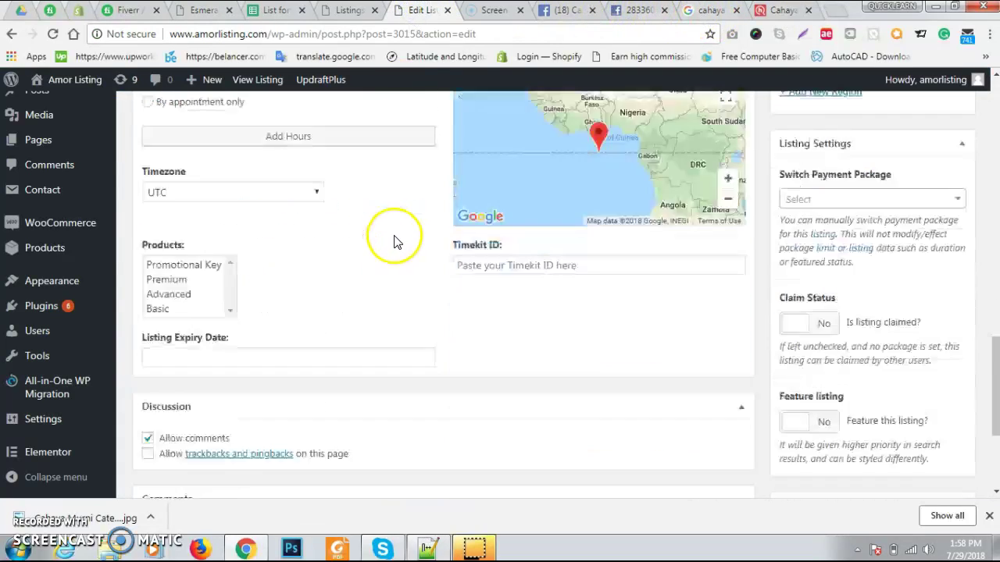
pyautogui.scroll(1, 515, 312)
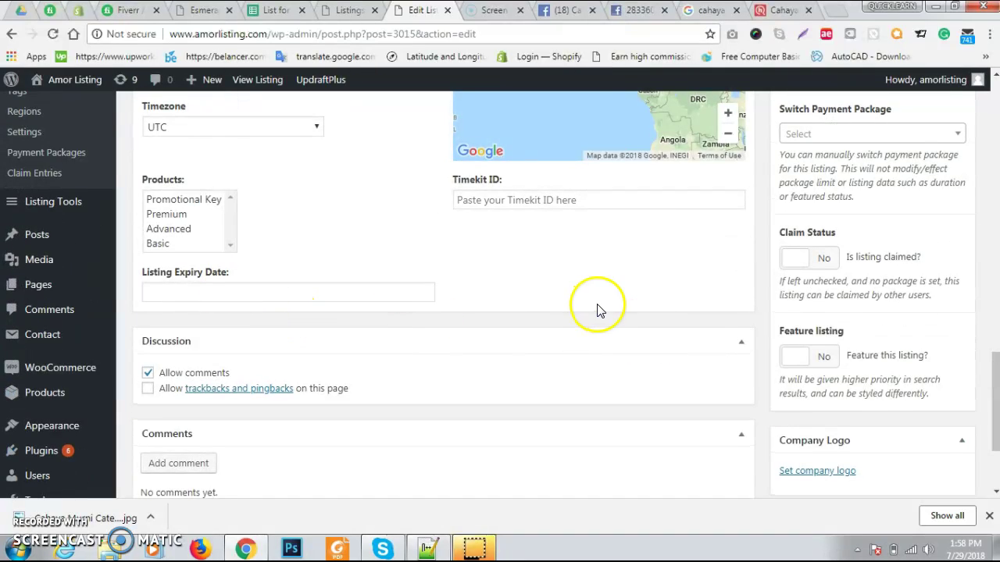
pyautogui.scroll(3, 881, 277)
pyautogui.scroll(5, 833, 286)
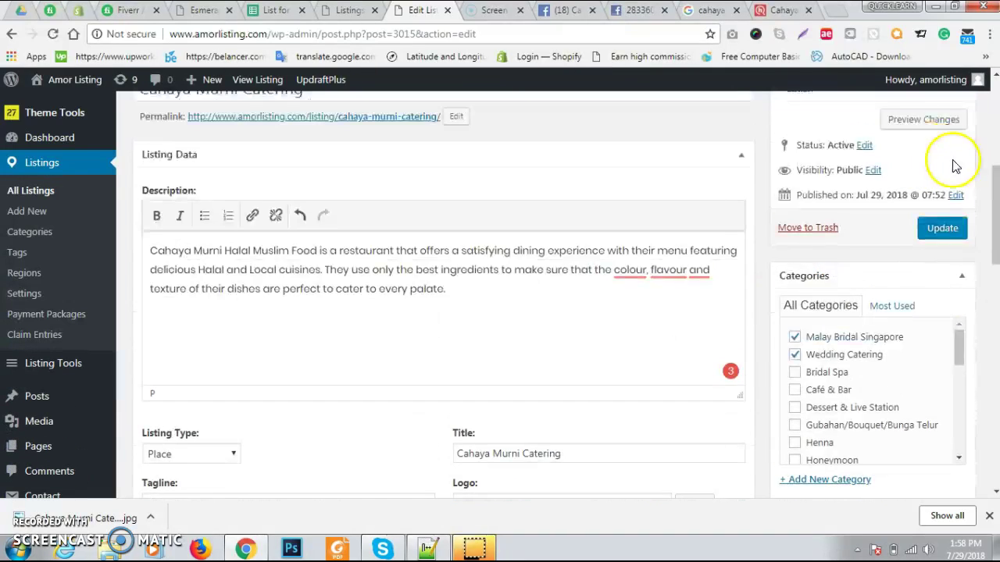
pyautogui.click(956, 227)
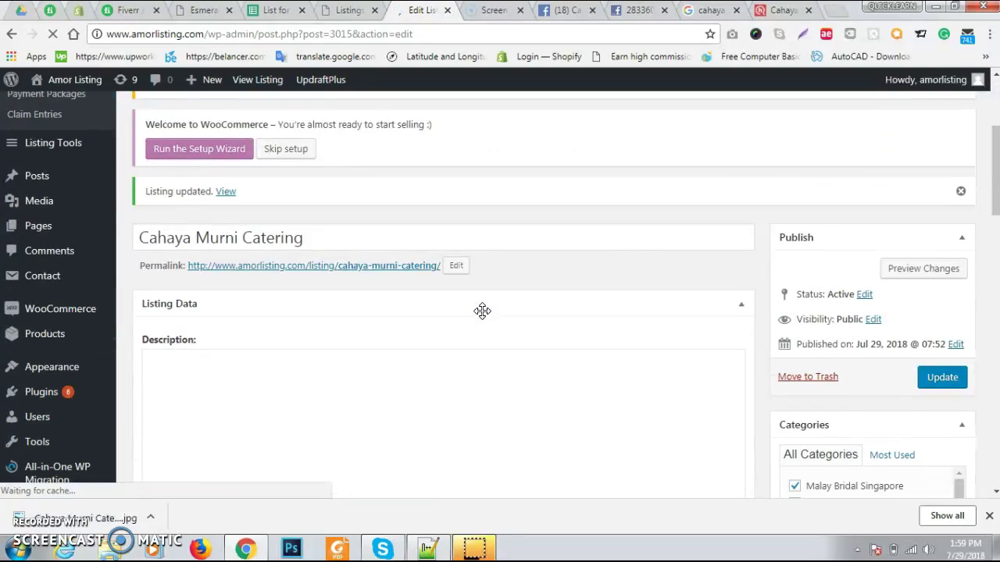
# Step: Open the updated listing's public page and review its cover image, contact details, description, gallery, location map and categories
pyautogui.scroll(-5, 480, 311)
pyautogui.click(482, 317)
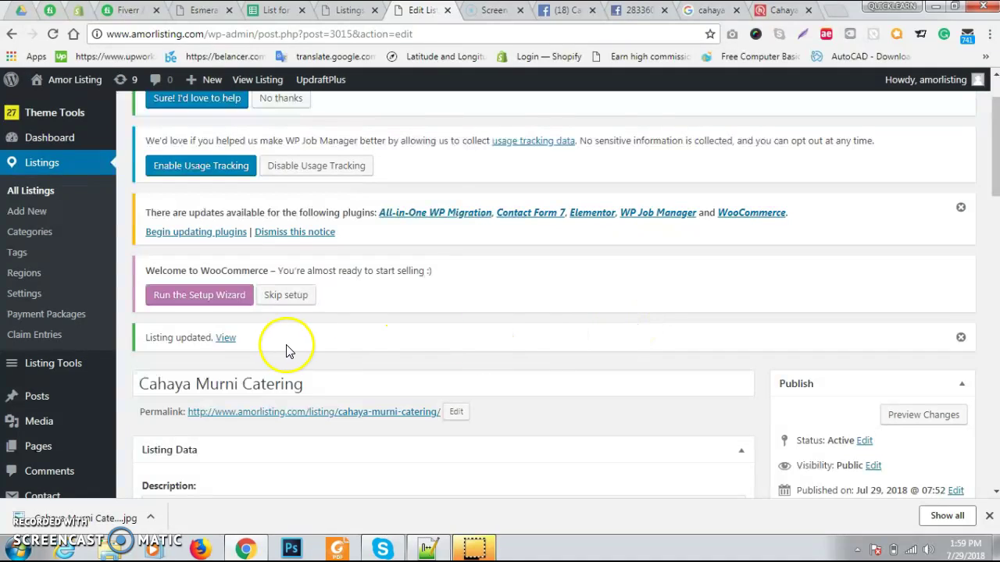
pyautogui.click(226, 340)
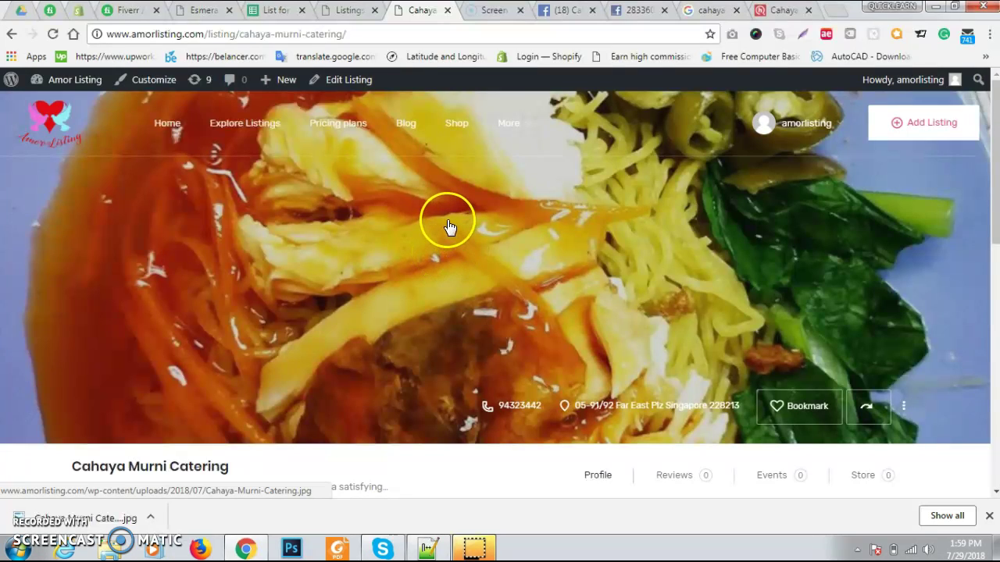
pyautogui.scroll(-4, 410, 256)
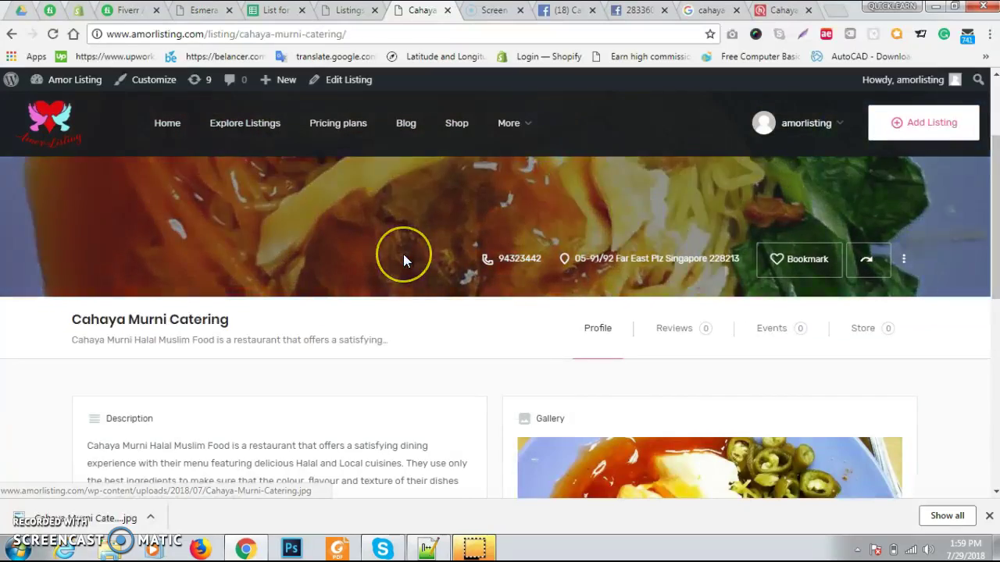
pyautogui.scroll(-4, 403, 258)
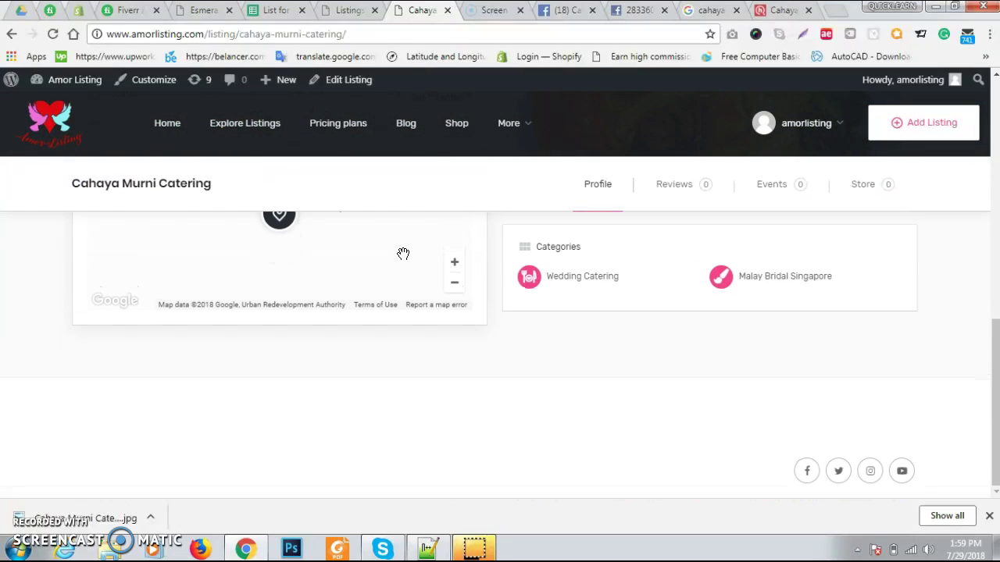
pyautogui.scroll(8, 340, 281)
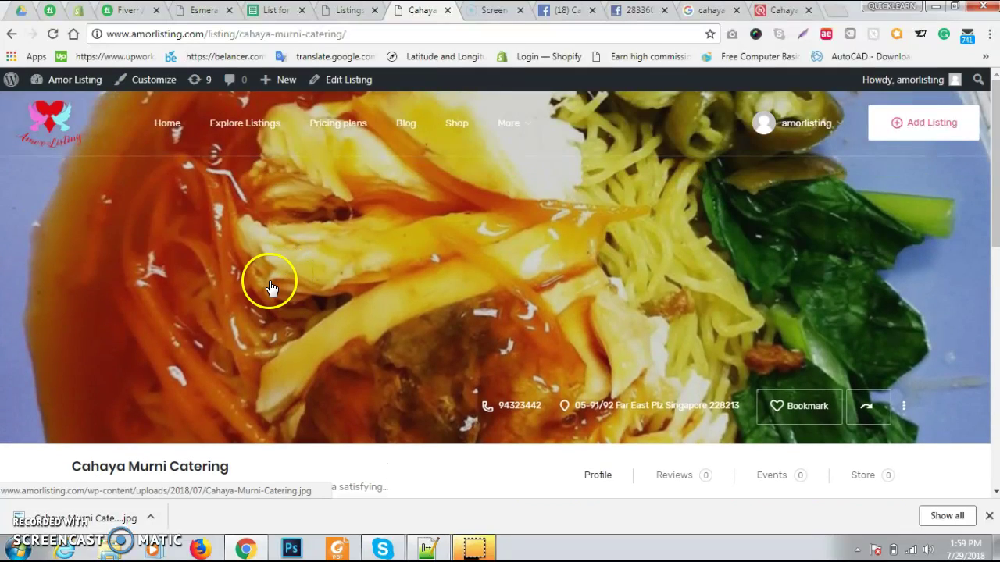
pyautogui.scroll(-5, 442, 297)
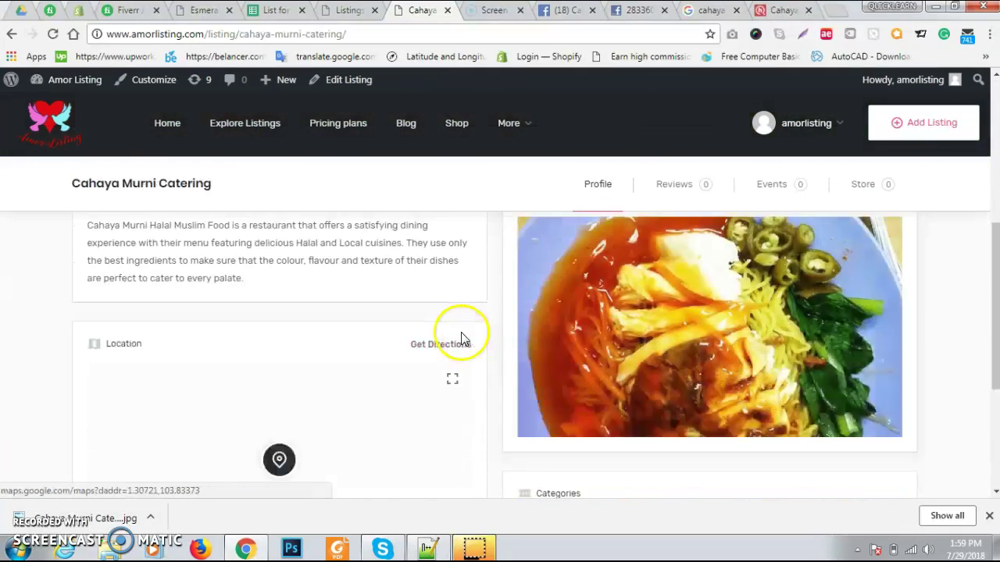
pyautogui.scroll(-4, 461, 337)
pyautogui.scroll(5, 371, 394)
pyautogui.scroll(-4, 373, 401)
pyautogui.scroll(6, 396, 404)
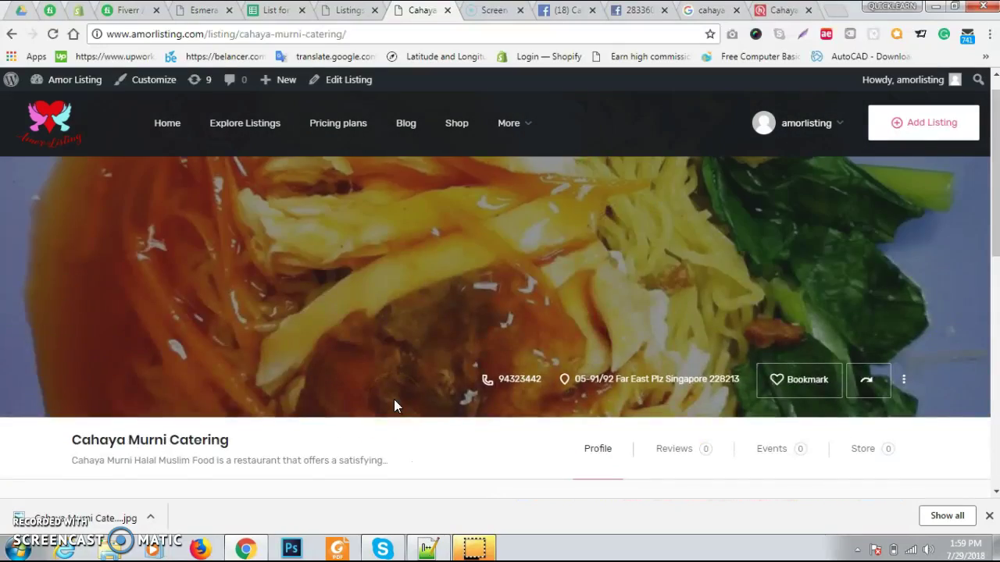
pyautogui.scroll(-5, 393, 402)
pyautogui.scroll(5, 361, 395)
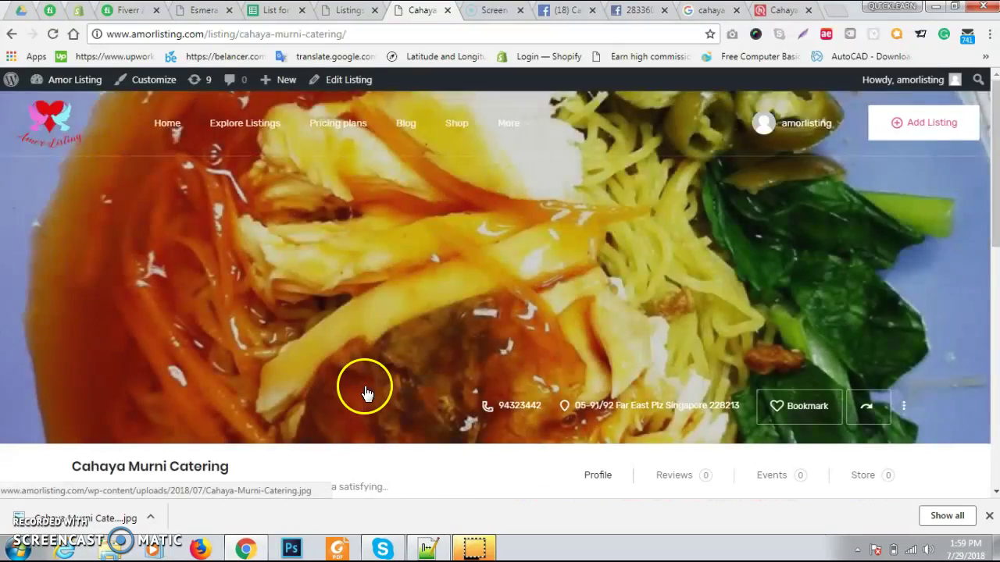
pyautogui.scroll(-4, 364, 388)
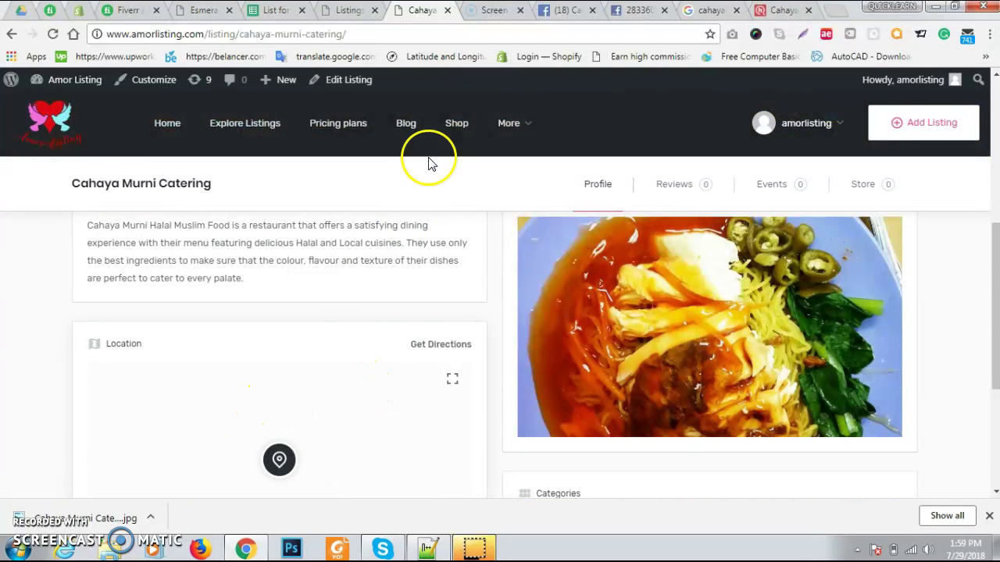
# Step: Look over the locations, categories and regions of the existing entries in the admin listings overview
pyautogui.click(346, 11)
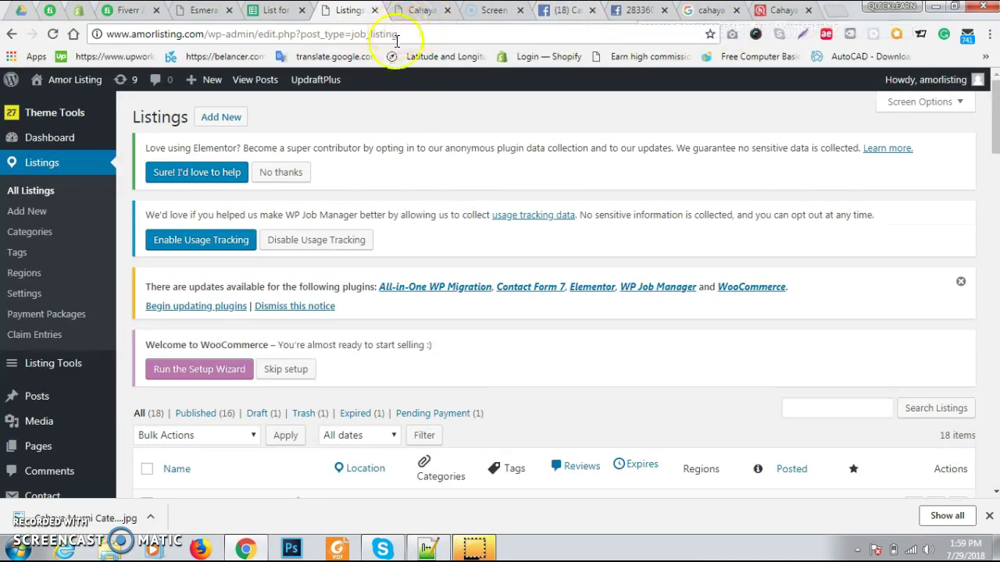
pyautogui.scroll(-4, 408, 233)
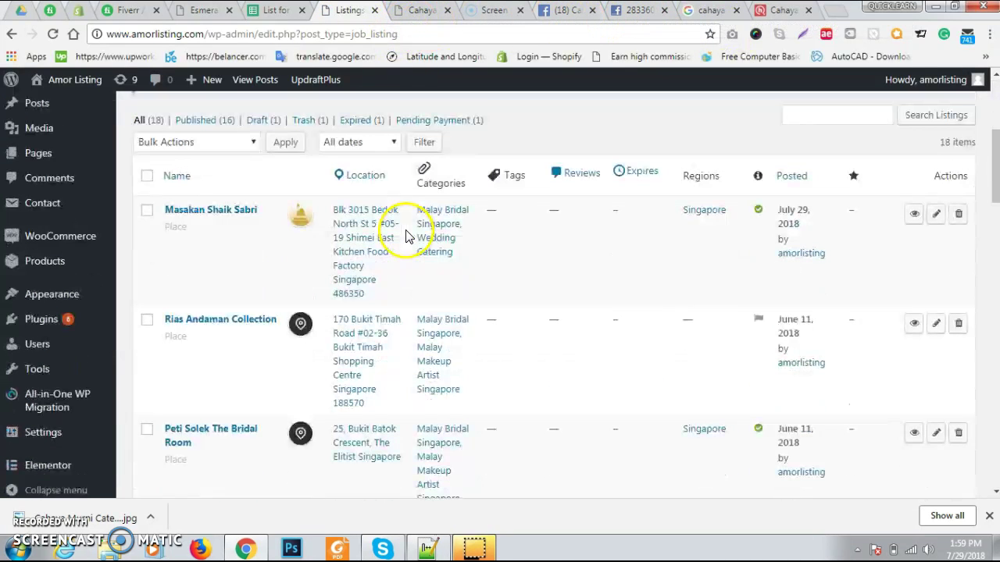
# Step: Recheck the location map on the Cahaya Murni Catering public page and open the listing for editing
pyautogui.click(406, 9)
pyautogui.scroll(-3, 403, 281)
pyautogui.scroll(1, 414, 294)
pyautogui.scroll(1, 352, 328)
pyautogui.scroll(-1, 274, 360)
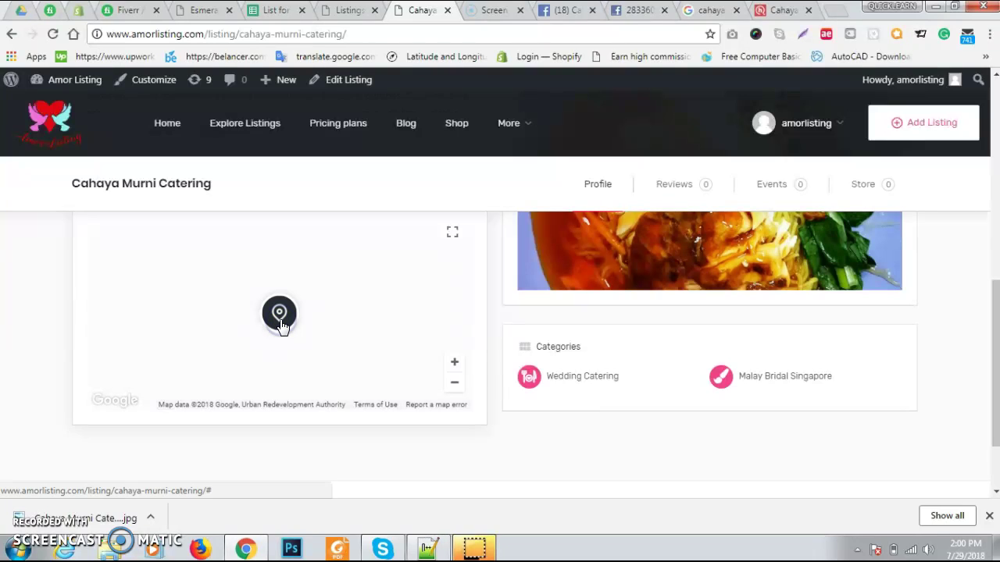
pyautogui.scroll(2, 500, 305)
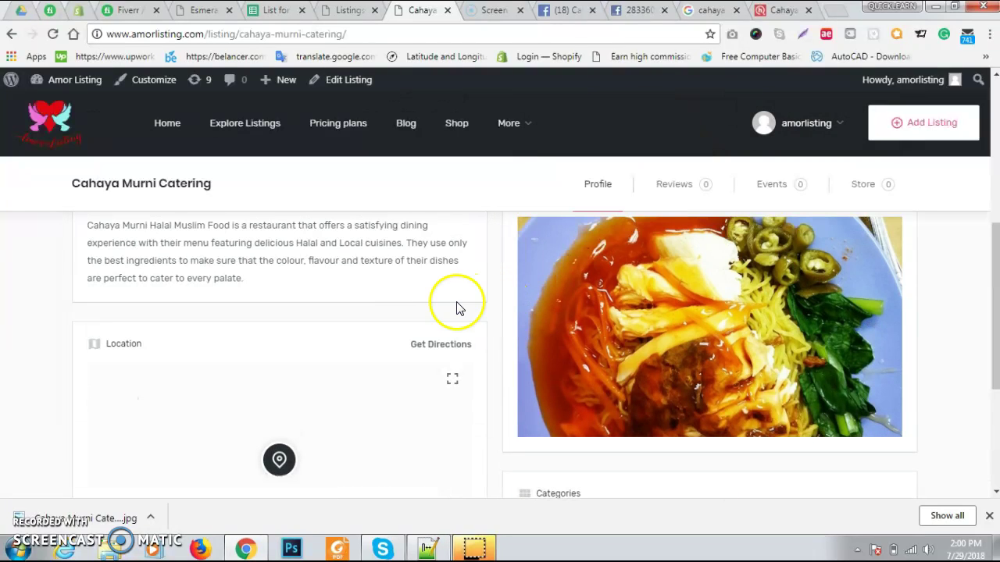
pyautogui.scroll(-1, 422, 294)
pyautogui.scroll(-1, 438, 277)
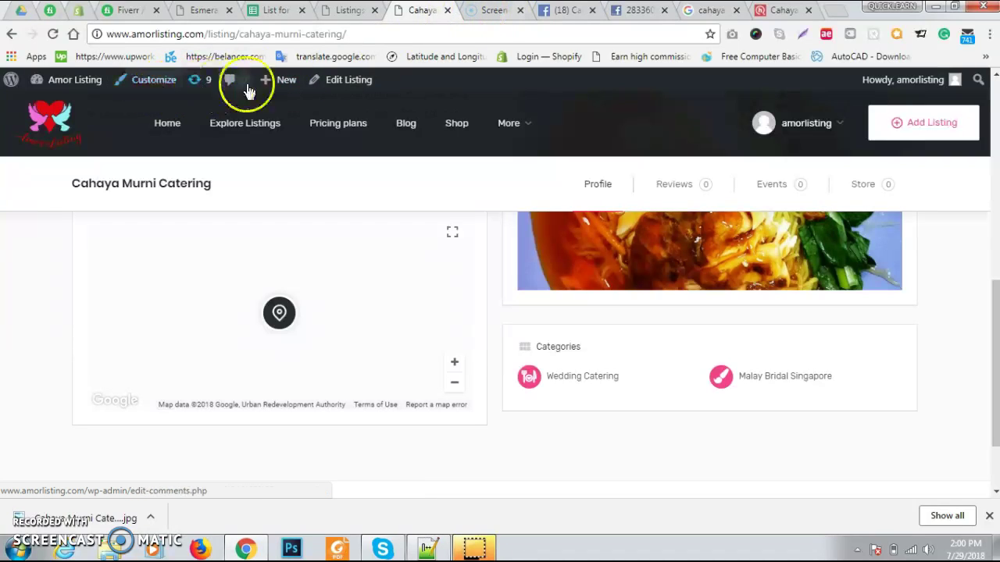
pyautogui.click(322, 86)
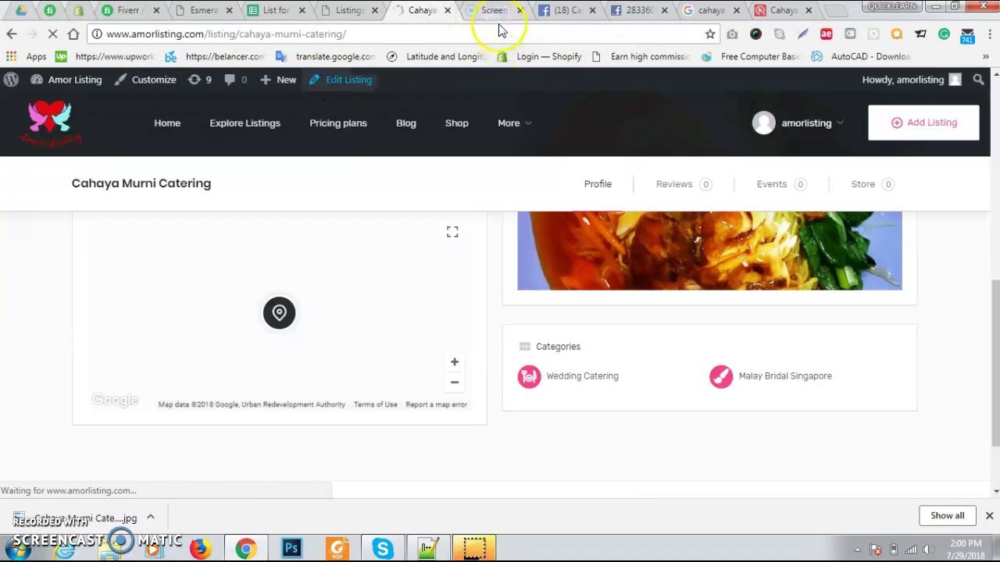